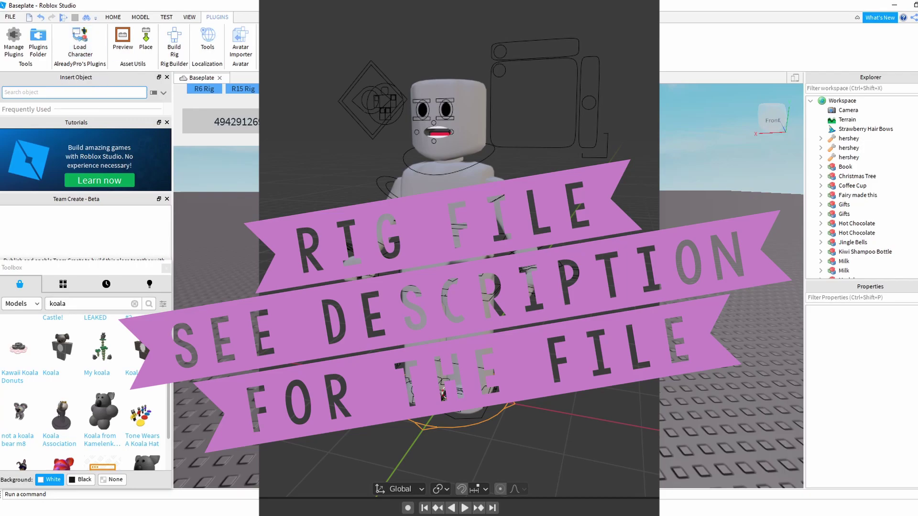
Step: Open the Load Character plugin from the Plugins tab and focus its username field
{"action": "left_click", "coordinate": [114, 18]}
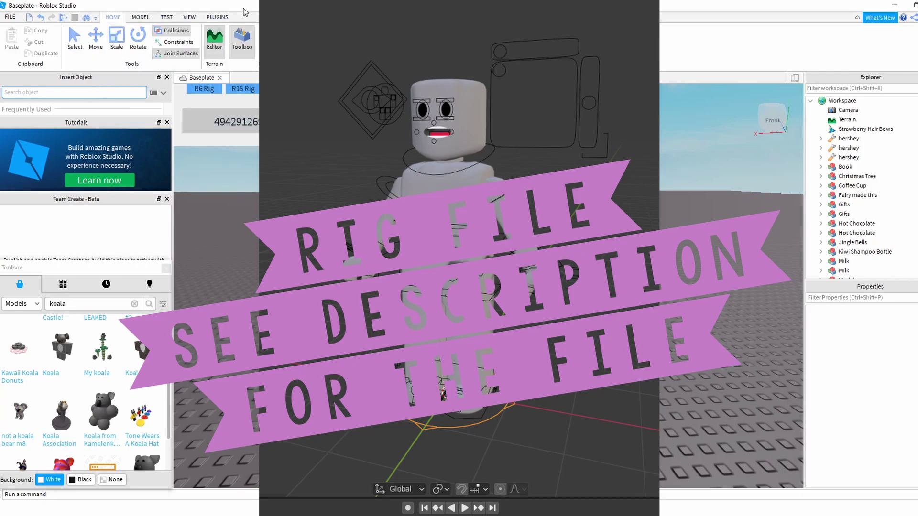
{"action": "left_click", "coordinate": [217, 17]}
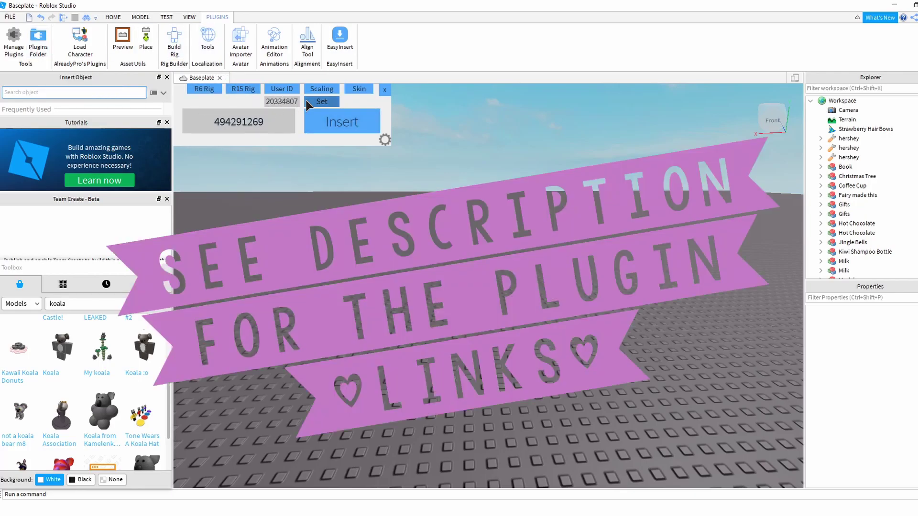
{"action": "left_click", "coordinate": [319, 104]}
{"action": "left_click", "coordinate": [86, 57]}
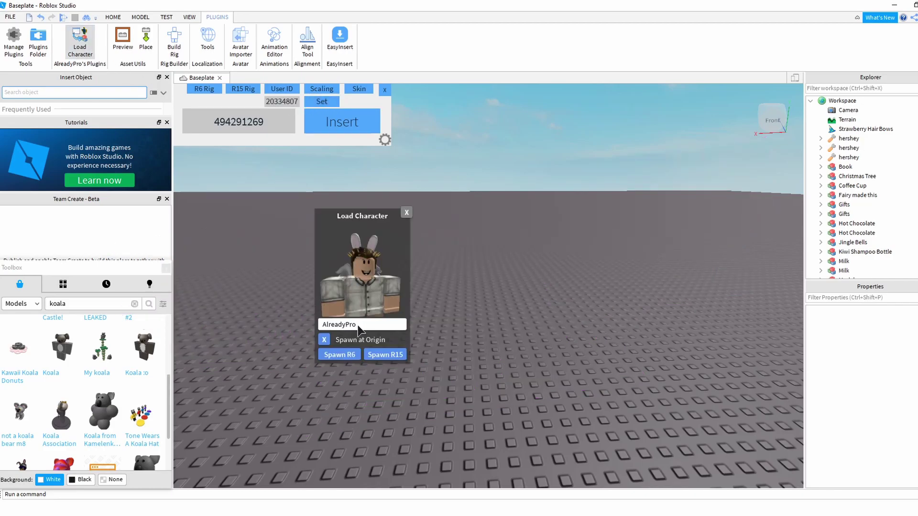
Step: Enter the avatar's username, spawn it as an R6 character, then close the Load Character window
{"action": "key", "text": "BackSpace"}
{"action": "key", "text": "BackSpace"}
{"action": "key", "text": "BackSpace"}
{"action": "key", "text": "BackSpace"}
{"action": "key", "text": "BackSpace"}
{"action": "key", "text": "BackSpace"}
{"action": "key", "text": "BackSpace"}
{"action": "key", "text": "BackSpace"}
{"action": "key", "text": "BackSpace"}
{"action": "key", "text": "BackSpace"}
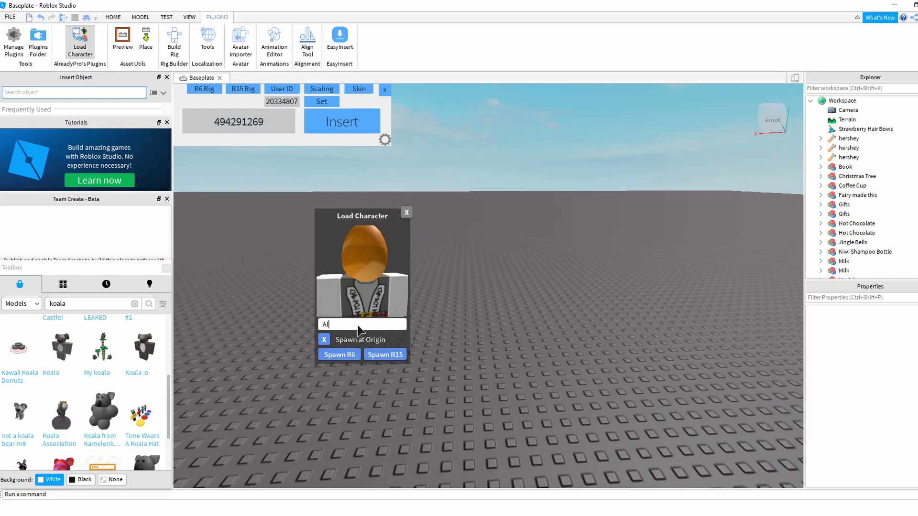
{"action": "type", "text": "GFXRose"}
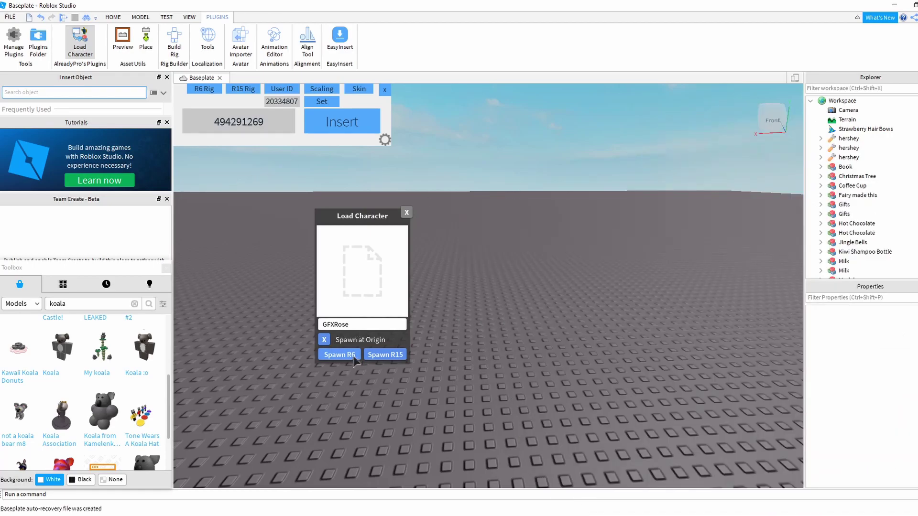
{"action": "left_click", "coordinate": [352, 355]}
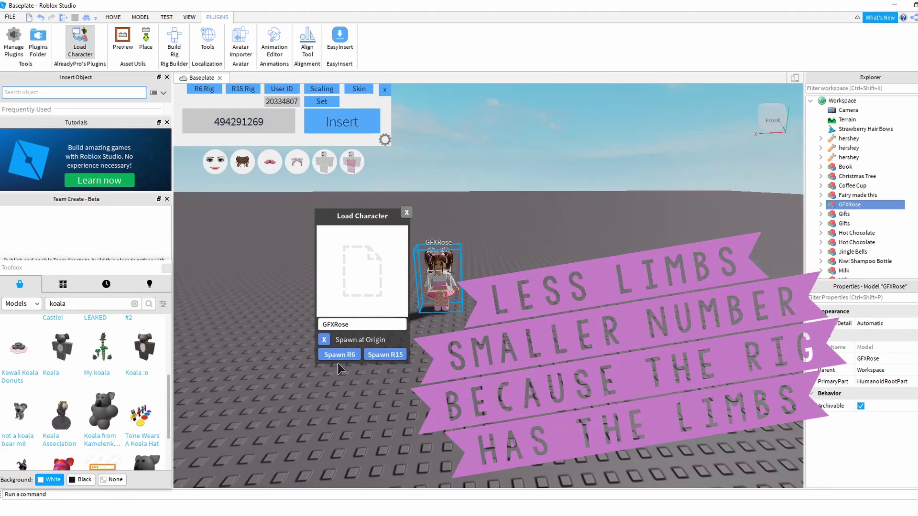
{"action": "scroll", "coordinate": [527, 393], "scroll_direction": "up", "scroll_amount": 5}
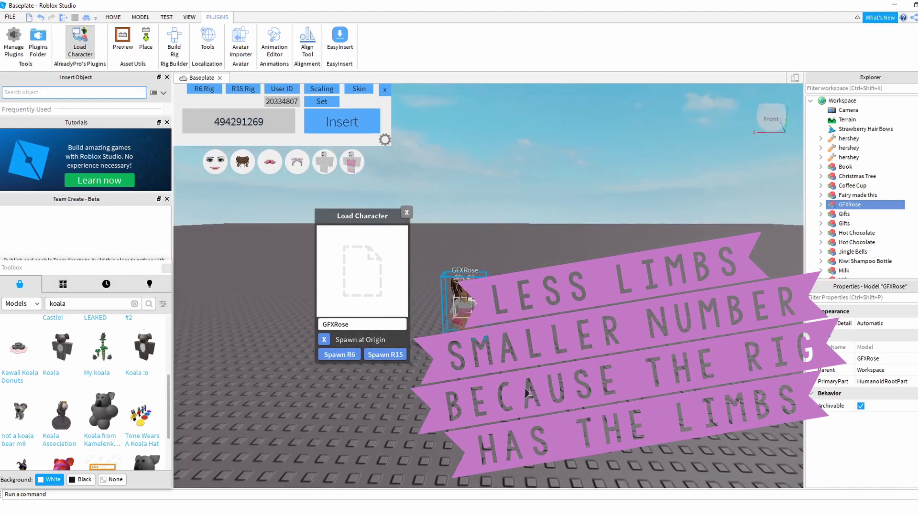
{"action": "scroll", "coordinate": [527, 393], "scroll_direction": "up", "scroll_amount": 3}
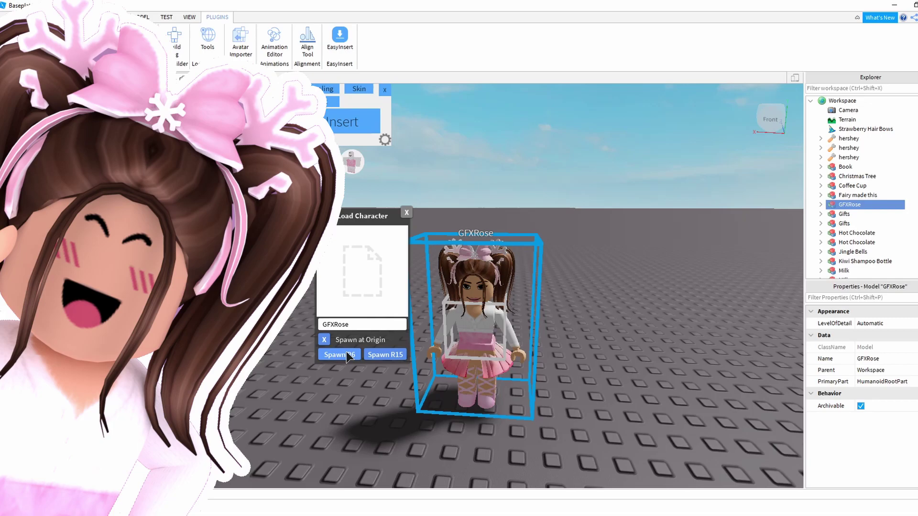
{"action": "left_click", "coordinate": [406, 213]}
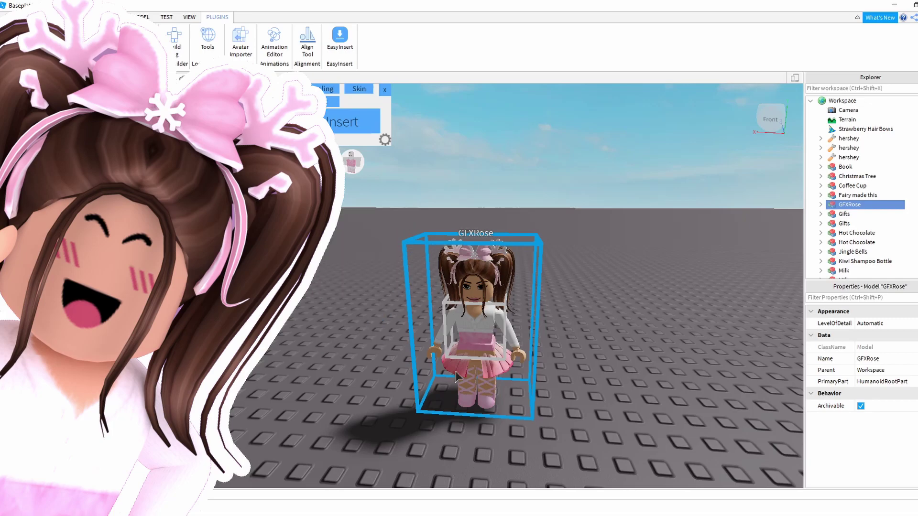
Step: Focus on the spawned avatar and insert item 494291269 to give it the laughing face
{"action": "scroll", "coordinate": [480, 425], "scroll_direction": "up", "scroll_amount": 2}
{"action": "key", "text": "f"}
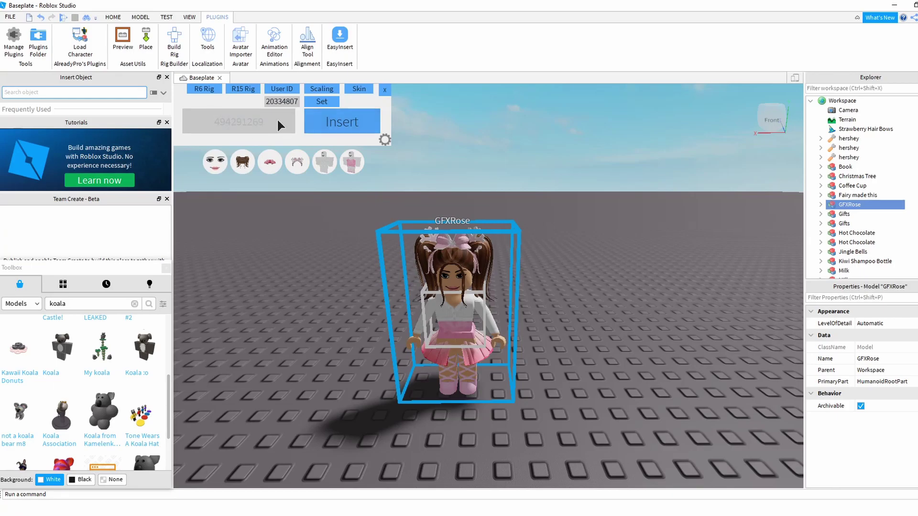
{"action": "left_click", "coordinate": [335, 122]}
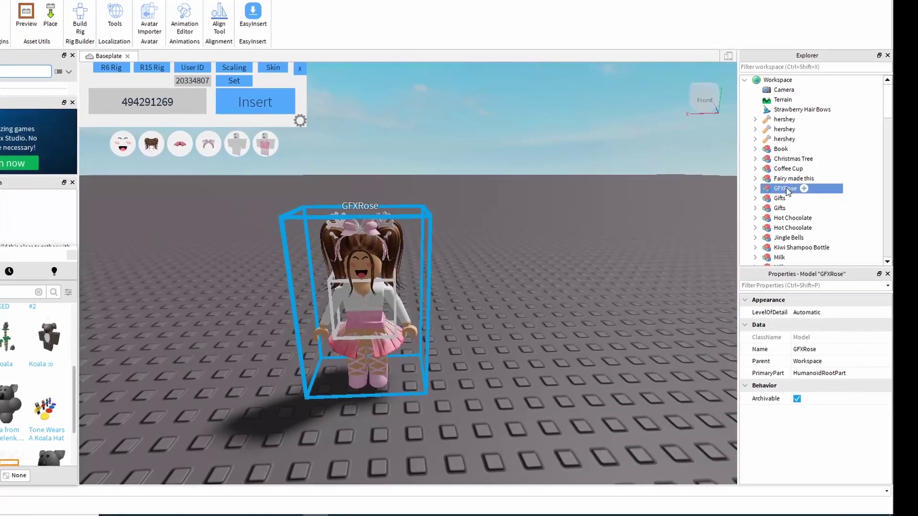
Step: Export the avatar model as GFXRoseBallerina into a newly created GFXRose folder
{"action": "right_click", "coordinate": [764, 187]}
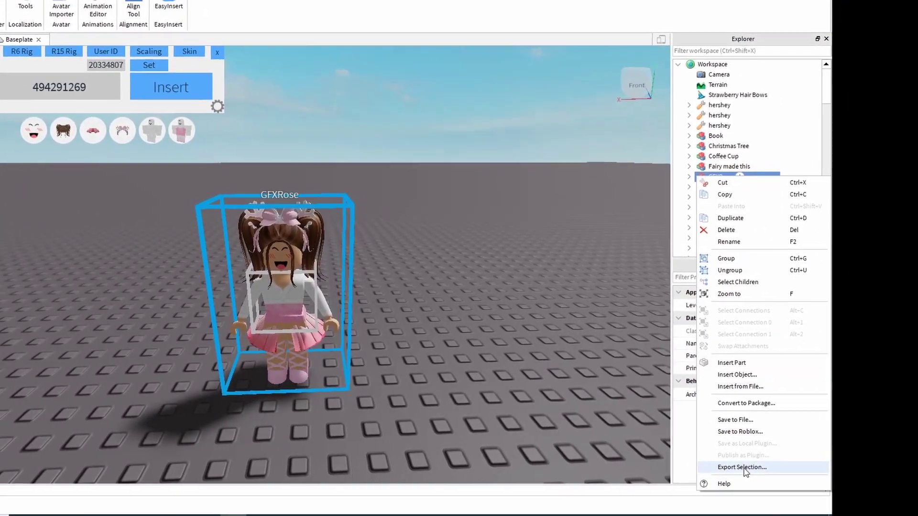
{"action": "left_click", "coordinate": [783, 473]}
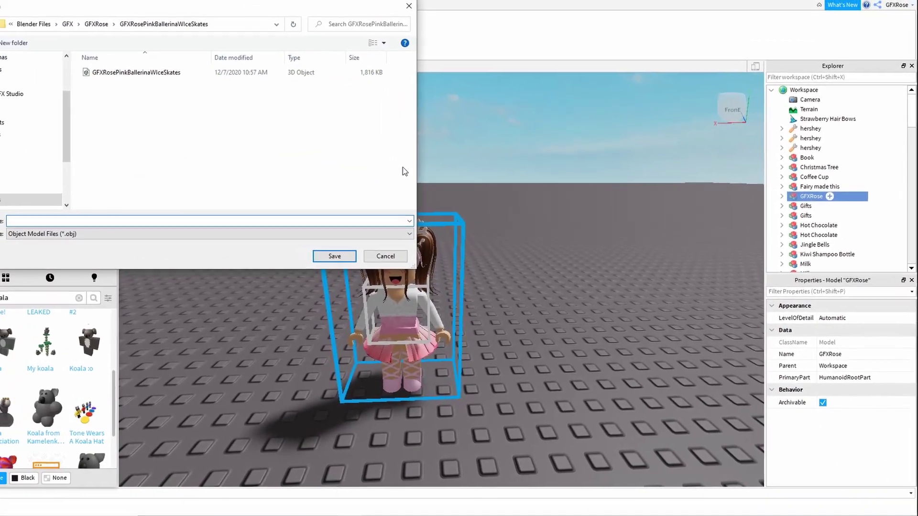
{"action": "left_click", "coordinate": [7, 44]}
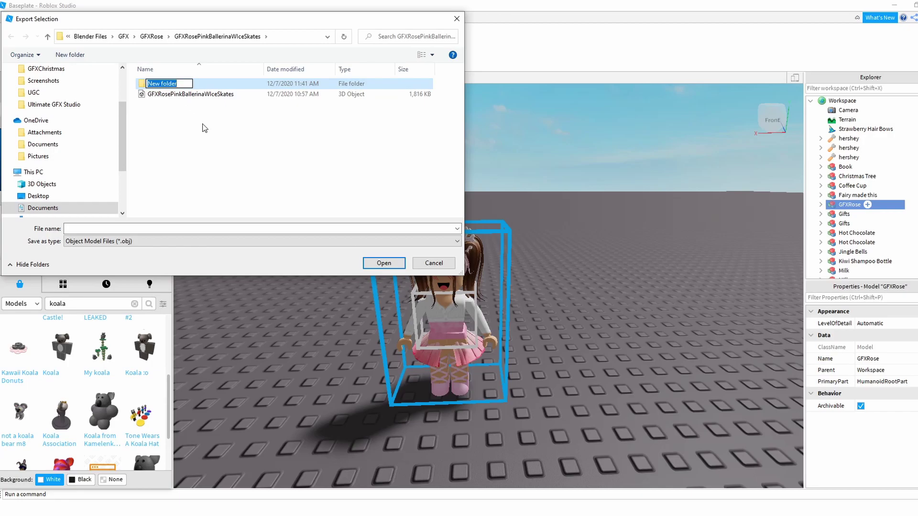
{"action": "type", "text": "GFXRose"}
{"action": "key", "text": "Return"}
{"action": "double_click", "coordinate": [143, 85]}
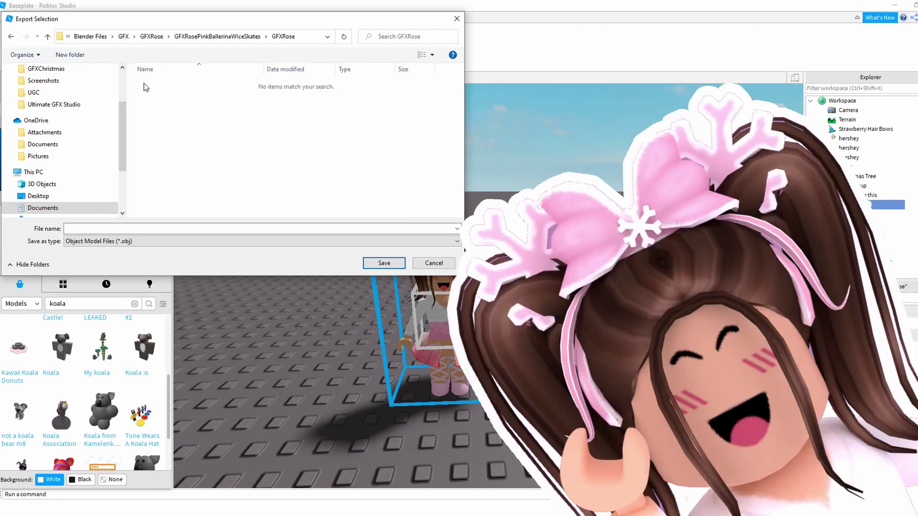
{"action": "left_click", "coordinate": [139, 228]}
{"action": "type", "text": "G"}
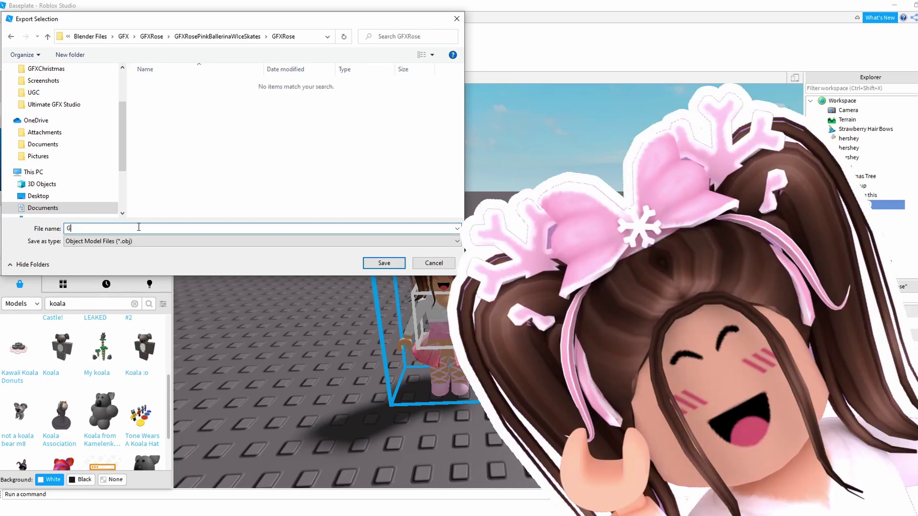
{"action": "type", "text": "FXRoseBallerina"}
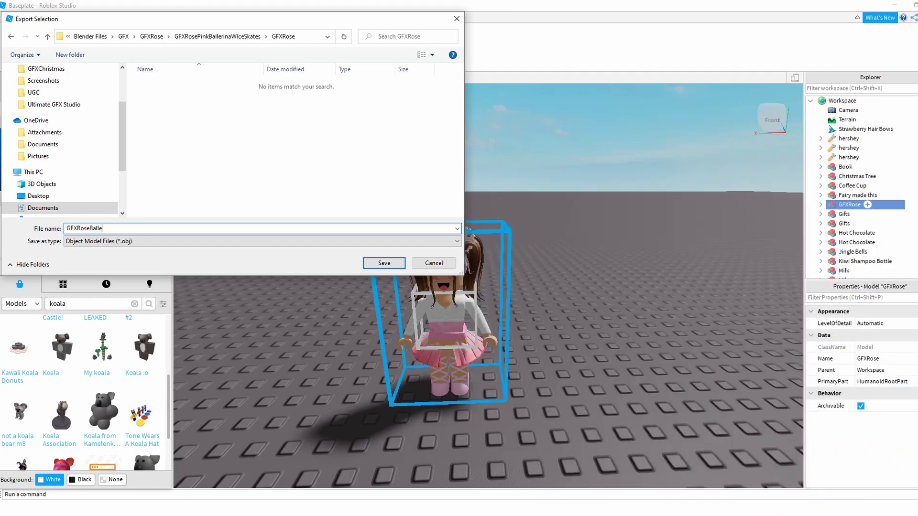
{"action": "left_click", "coordinate": [383, 264]}
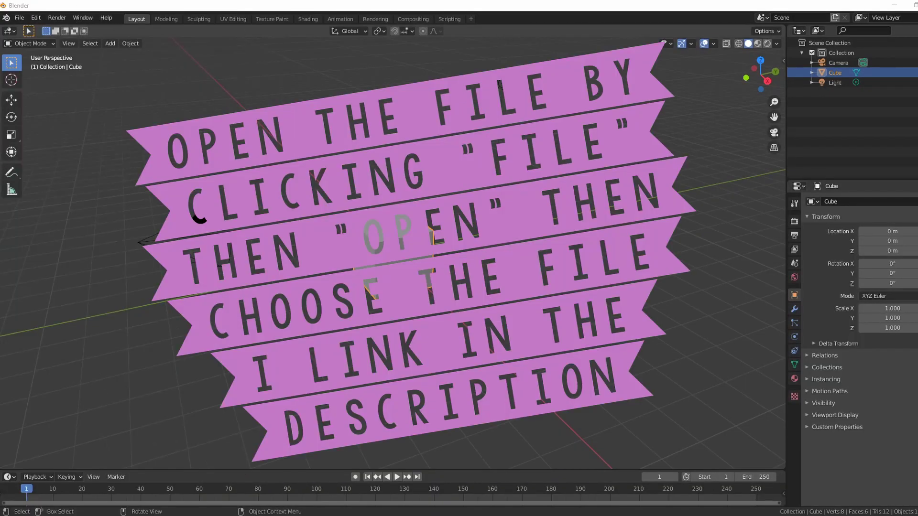
Step: Bring up Blender's File menu over the default cube, camera and light scene
{"action": "left_click", "coordinate": [19, 18]}
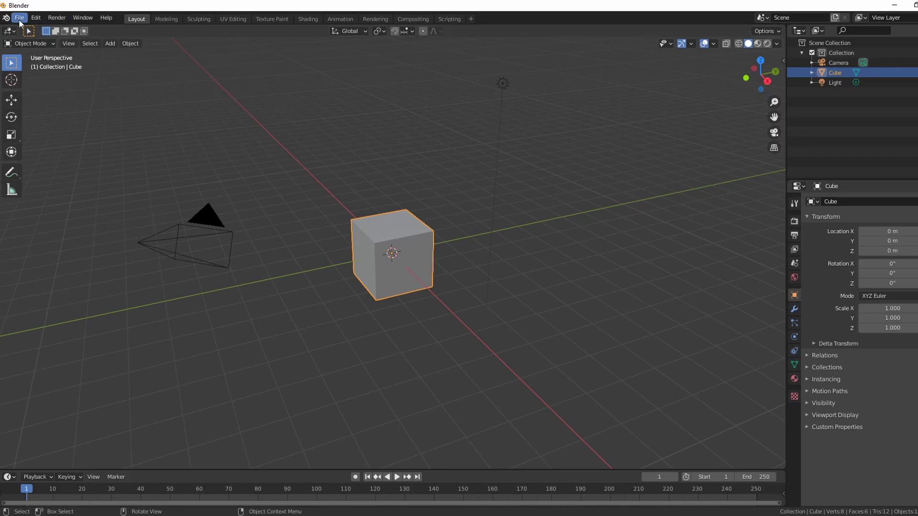
Step: Open the recent Default.blend rig file and orbit around the blocky rig
{"action": "left_click", "coordinate": [19, 17]}
{"action": "mouse_move", "coordinate": [42, 49]}
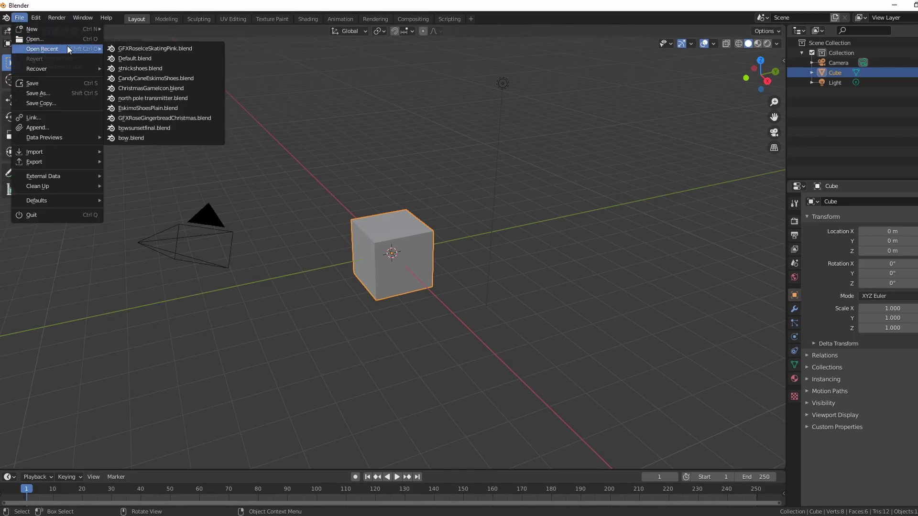
{"action": "left_click", "coordinate": [138, 59]}
{"action": "right_click", "coordinate": [538, 303]}
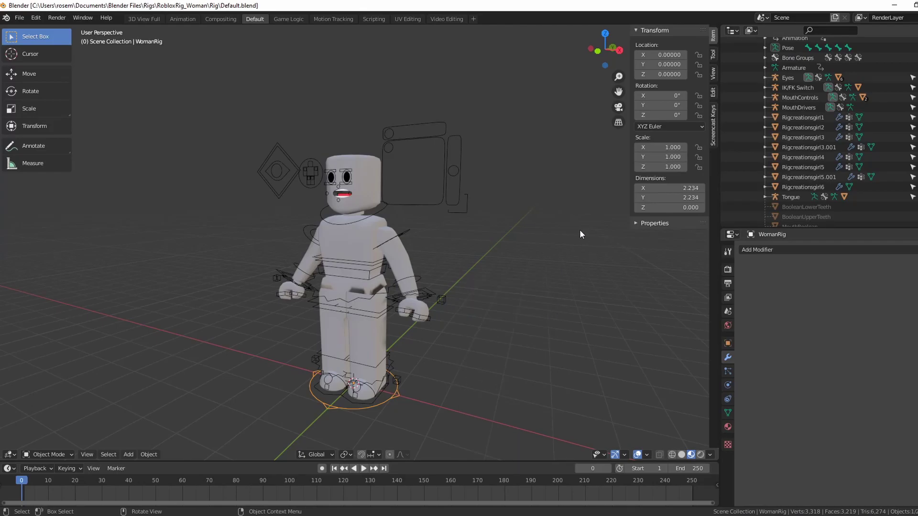
{"action": "scroll", "coordinate": [559, 235], "scroll_direction": "down", "scroll_amount": 5}
{"action": "middle_click_drag", "start_coordinate": [539, 239], "coordinate": [567, 250]}
{"action": "scroll", "coordinate": [564, 247], "scroll_direction": "up", "scroll_amount": 4}
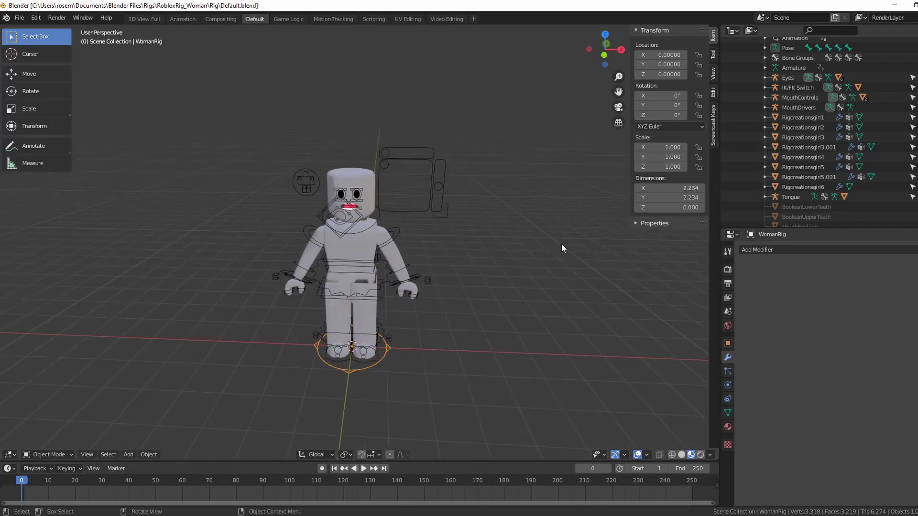
{"action": "scroll", "coordinate": [561, 244], "scroll_direction": "down", "scroll_amount": 1}
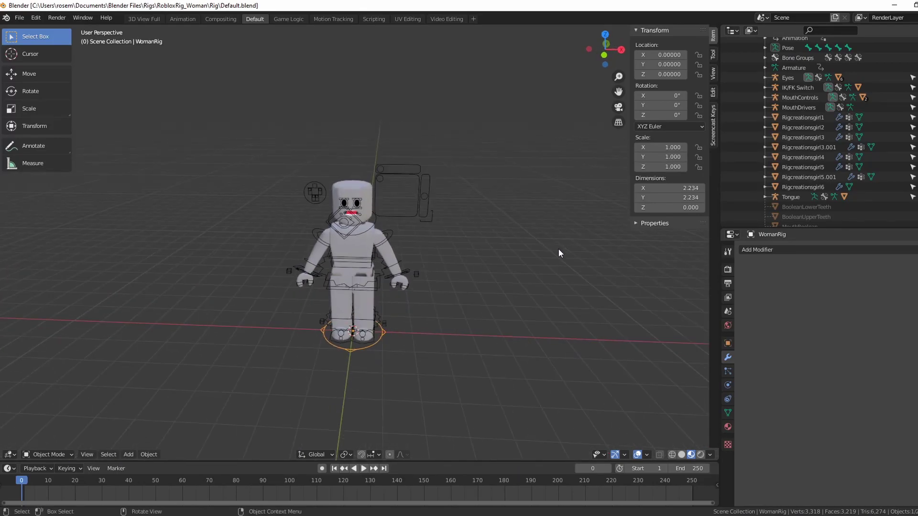
{"action": "scroll", "coordinate": [545, 267], "scroll_direction": "up", "scroll_amount": 3}
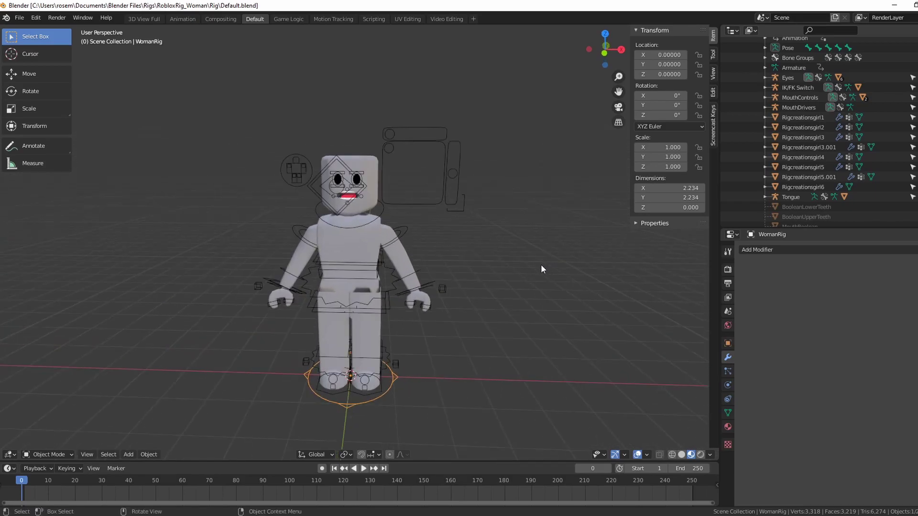
{"action": "middle_click_drag", "start_coordinate": [540, 265], "coordinate": [516, 273]}
Step: Select the rig's head mesh Rigcreationsgirl6 in Object Mode
{"action": "left_click", "coordinate": [339, 178]}
{"action": "scroll", "coordinate": [513, 287], "scroll_direction": "up", "scroll_amount": 3}
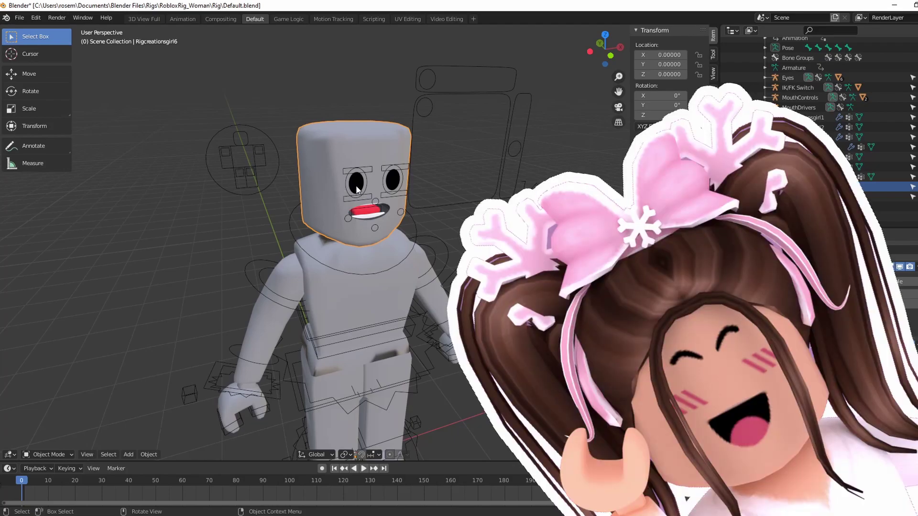
{"action": "key", "text": "ctrl+Tab"}
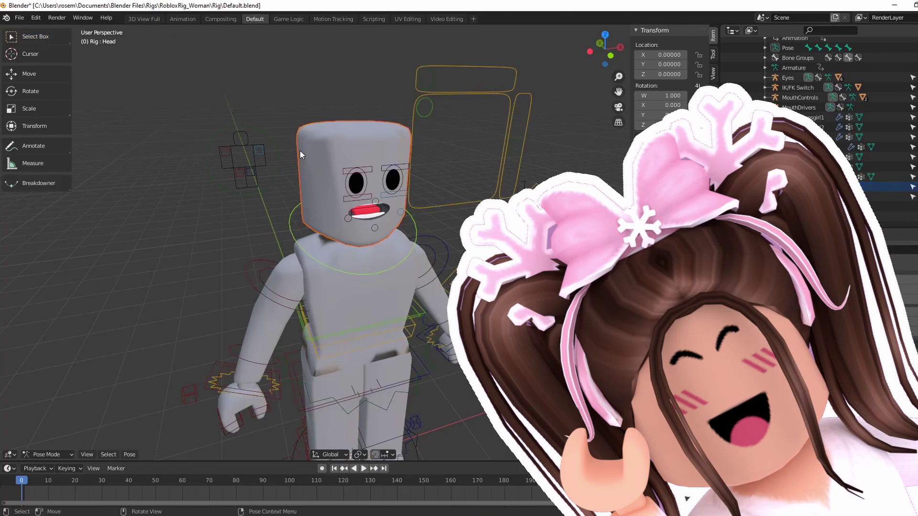
{"action": "key", "text": "ctrl+Tab"}
{"action": "scroll", "coordinate": [426, 371], "scroll_direction": "down", "scroll_amount": 3}
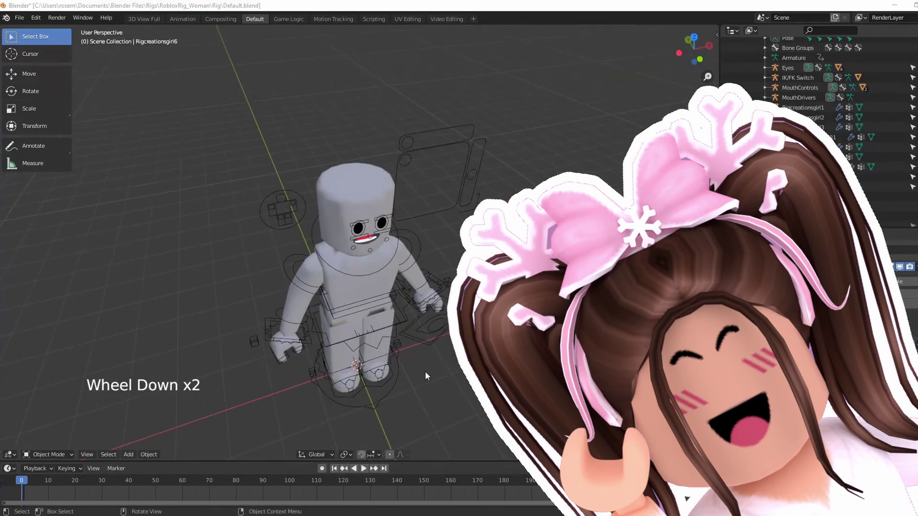
{"action": "middle_click_drag", "start_coordinate": [426, 371], "coordinate": [427, 348]}
{"action": "scroll", "coordinate": [427, 348], "scroll_direction": "up", "scroll_amount": 2}
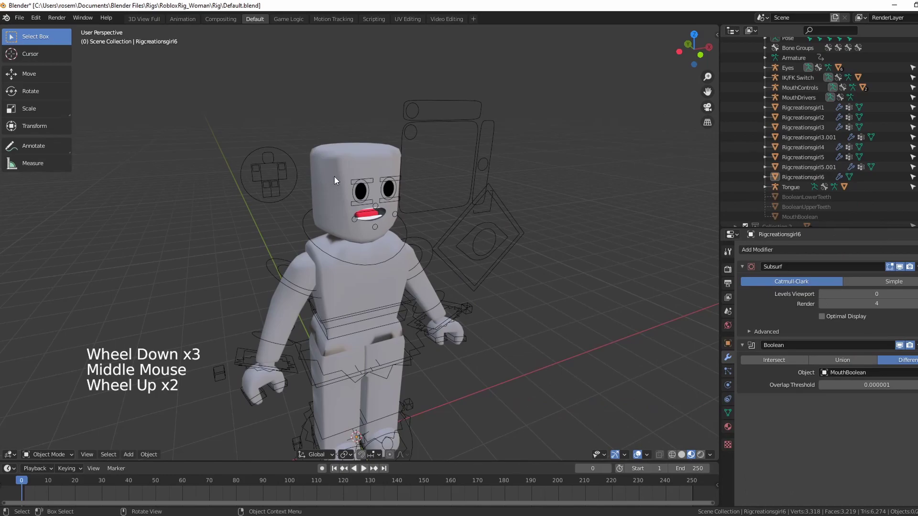
{"action": "left_click", "coordinate": [335, 177]}
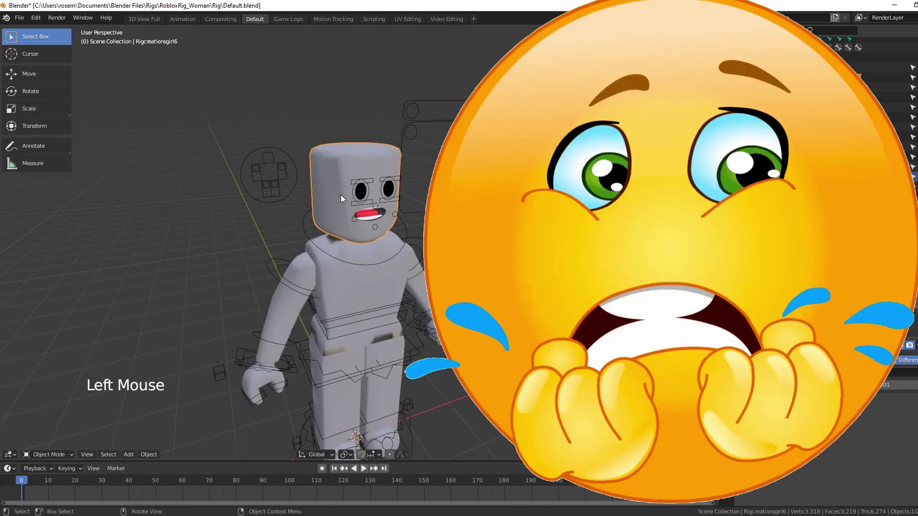
Step: Delete the selected head mesh
{"action": "key", "text": "x"}
{"action": "left_click", "coordinate": [327, 195]}
{"action": "scroll", "coordinate": [325, 210], "scroll_direction": "down", "scroll_amount": 1}
{"action": "mouse_move", "coordinate": [325, 209]}
{"action": "middle_mouse_down"}
{"action": "mouse_move", "coordinate": [334, 230]}
{"action": "mouse_move", "coordinate": [338, 211]}
{"action": "middle_mouse_up"}
{"action": "scroll", "coordinate": [334, 231], "scroll_direction": "up", "scroll_amount": 2}
{"action": "scroll", "coordinate": [344, 201], "scroll_direction": "up", "scroll_amount": 1}
{"action": "scroll", "coordinate": [354, 182], "scroll_direction": "up", "scroll_amount": 1}
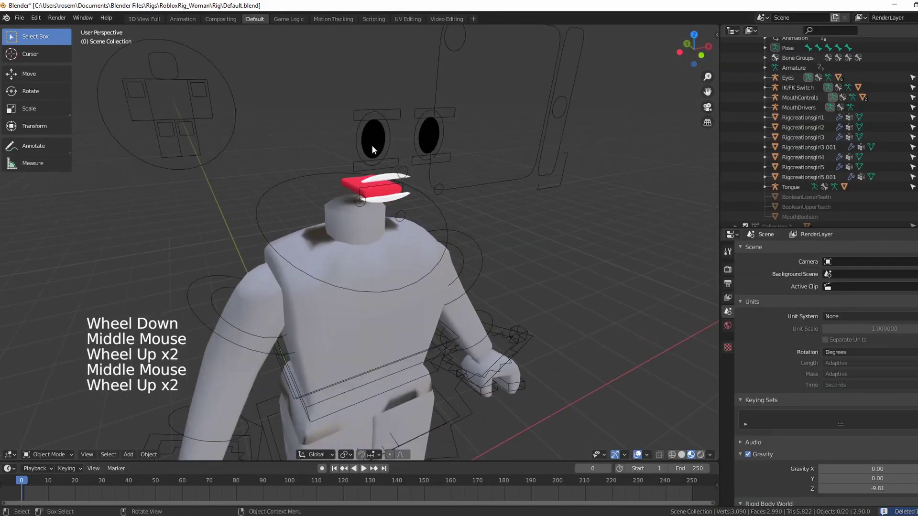
Step: Select both eyes and the red mouth piece and delete them
{"action": "left_click", "coordinate": [372, 140]}
{"action": "left_click", "coordinate": [424, 136], "text": "shift"}
{"action": "middle_click_drag", "start_coordinate": [425, 137], "coordinate": [371, 245]}
{"action": "middle_click_drag", "start_coordinate": [357, 215], "coordinate": [404, 225]}
{"action": "scroll", "coordinate": [408, 228], "scroll_direction": "up", "scroll_amount": 1}
{"action": "scroll", "coordinate": [408, 228], "scroll_direction": "up", "scroll_amount": 3}
{"action": "scroll", "coordinate": [405, 179], "scroll_direction": "down", "scroll_amount": 2}
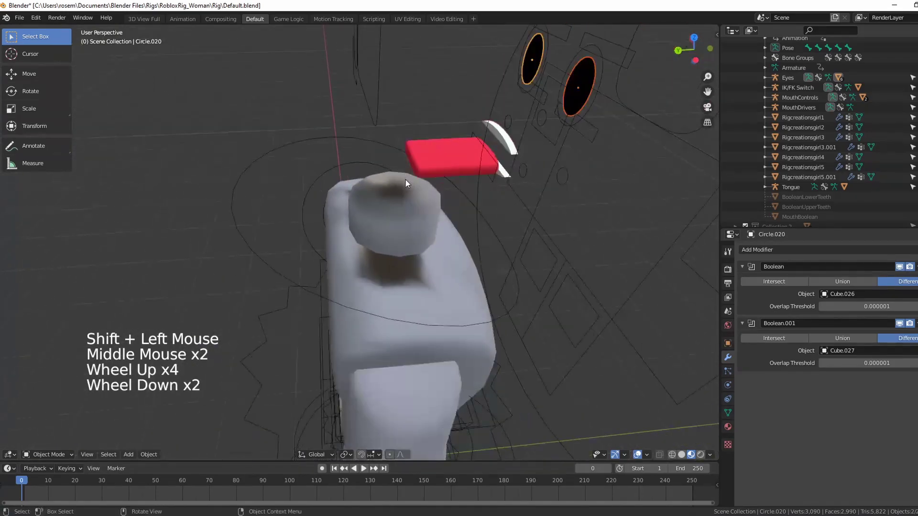
{"action": "middle_click_drag", "start_coordinate": [405, 179], "coordinate": [296, 146]}
{"action": "left_click", "coordinate": [420, 130], "text": "shift"}
{"action": "scroll", "coordinate": [419, 130], "scroll_direction": "down", "scroll_amount": 1}
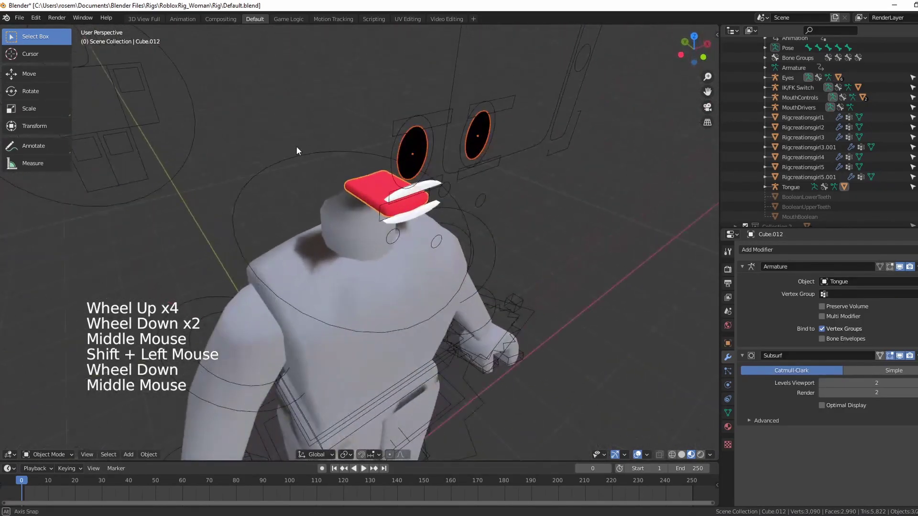
{"action": "key", "text": "x"}
{"action": "left_click", "coordinate": [324, 198]}
{"action": "scroll", "coordinate": [399, 216], "scroll_direction": "up", "scroll_amount": 2}
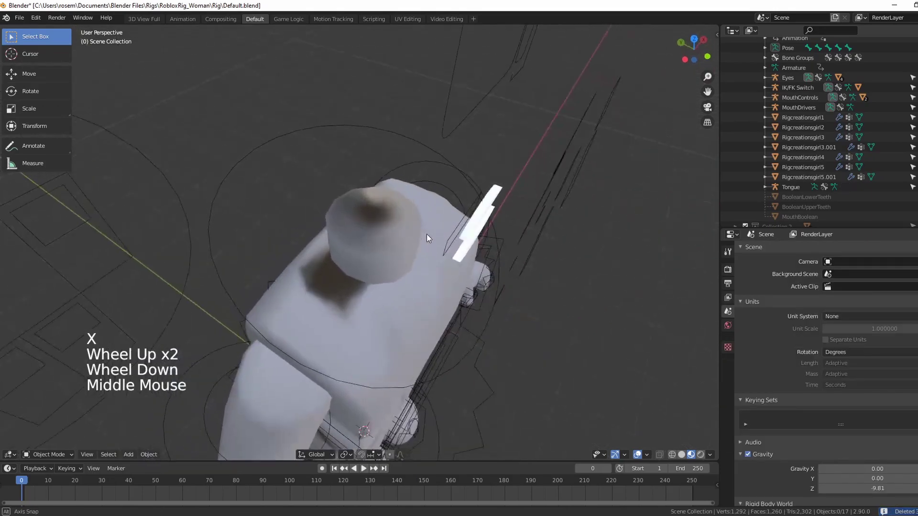
{"action": "scroll", "coordinate": [434, 236], "scroll_direction": "up", "scroll_amount": 1}
{"action": "scroll", "coordinate": [434, 236], "scroll_direction": "down", "scroll_amount": 1}
Step: Orbit around the head area, trying to pick out the upper and lower tooth pieces
{"action": "left_click", "coordinate": [461, 254]}
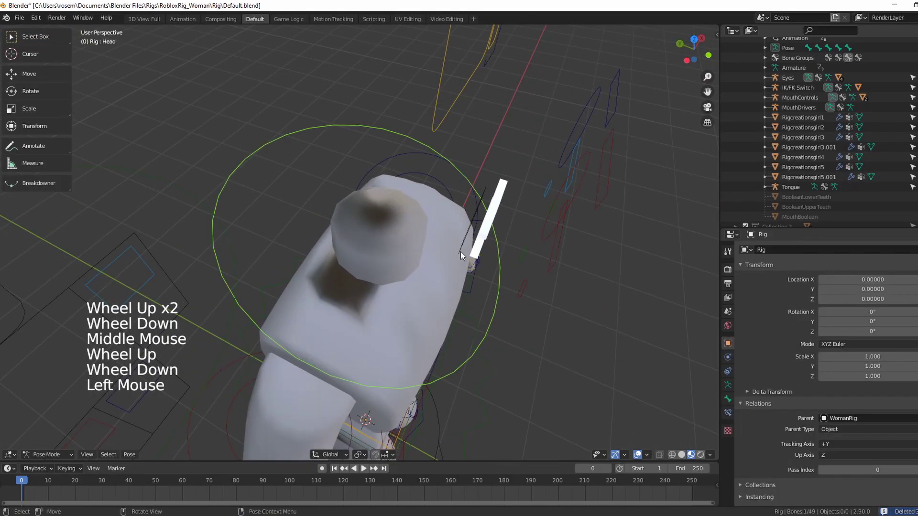
{"action": "middle_click_drag", "start_coordinate": [460, 251], "coordinate": [457, 204]}
{"action": "left_click", "coordinate": [480, 152]}
{"action": "left_click", "coordinate": [482, 154]}
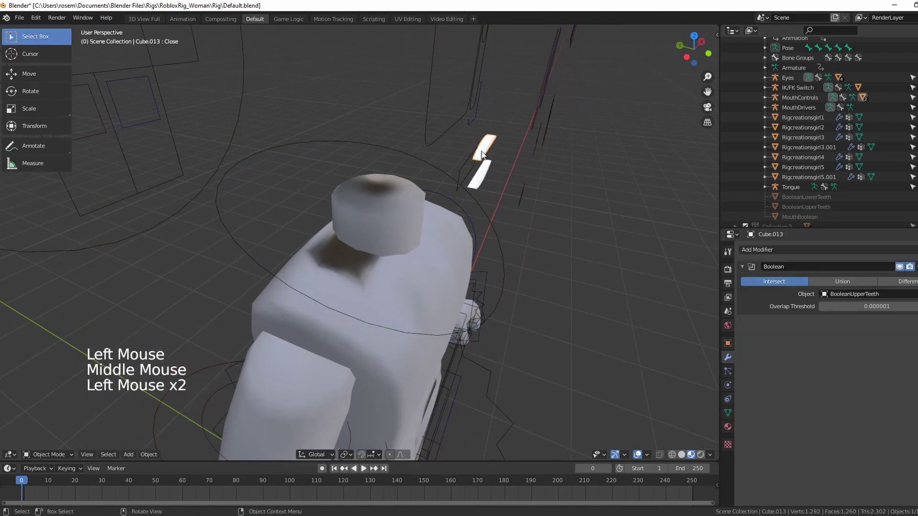
{"action": "middle_click_drag", "start_coordinate": [482, 154], "coordinate": [438, 246]}
{"action": "scroll", "coordinate": [413, 211], "scroll_direction": "up", "scroll_amount": 2}
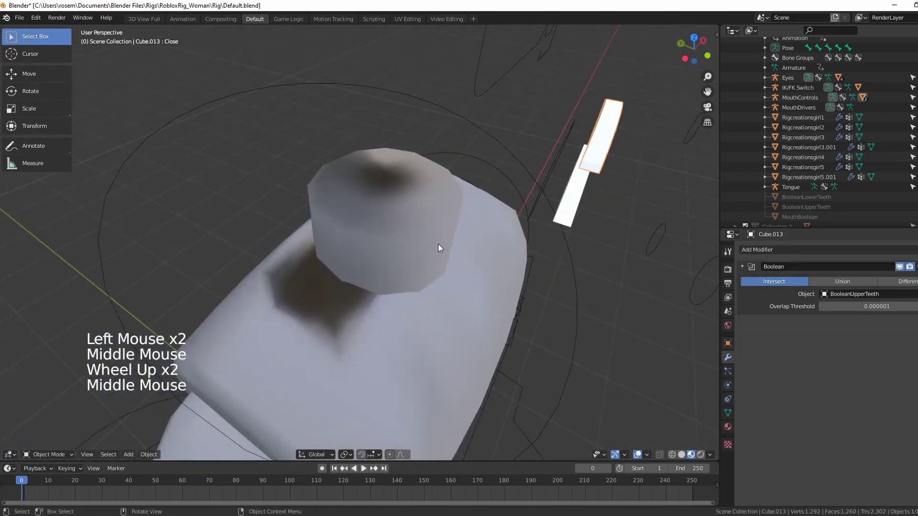
{"action": "scroll", "coordinate": [439, 247], "scroll_direction": "down", "scroll_amount": 2}
{"action": "left_click", "coordinate": [466, 226], "text": "shift"}
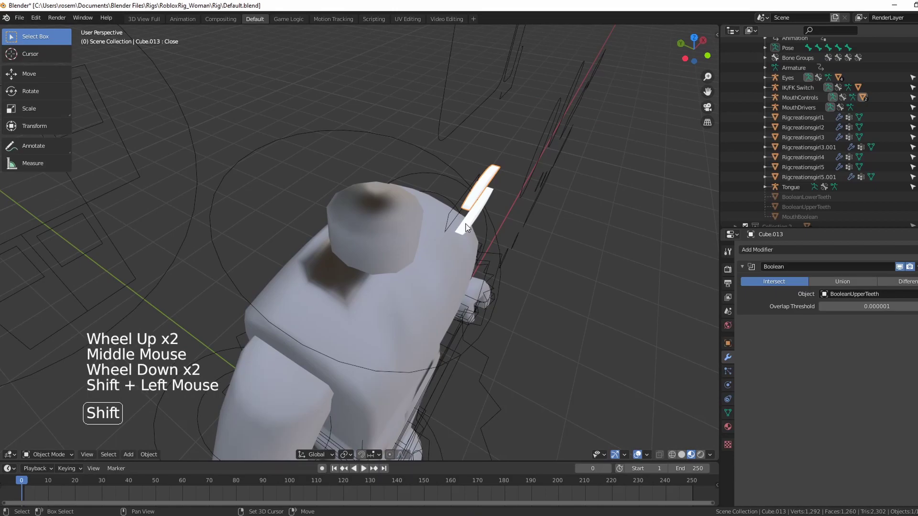
{"action": "left_click", "coordinate": [400, 166]}
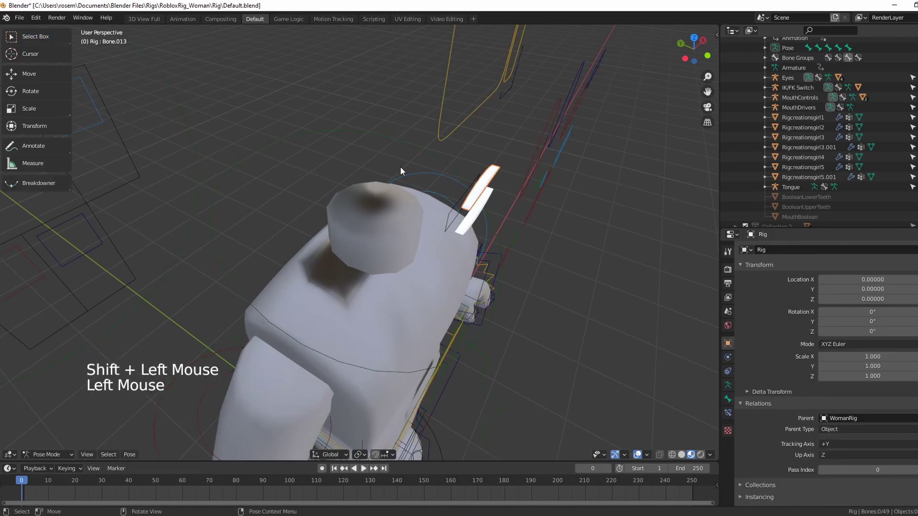
{"action": "middle_click_drag", "start_coordinate": [400, 167], "coordinate": [262, 150]}
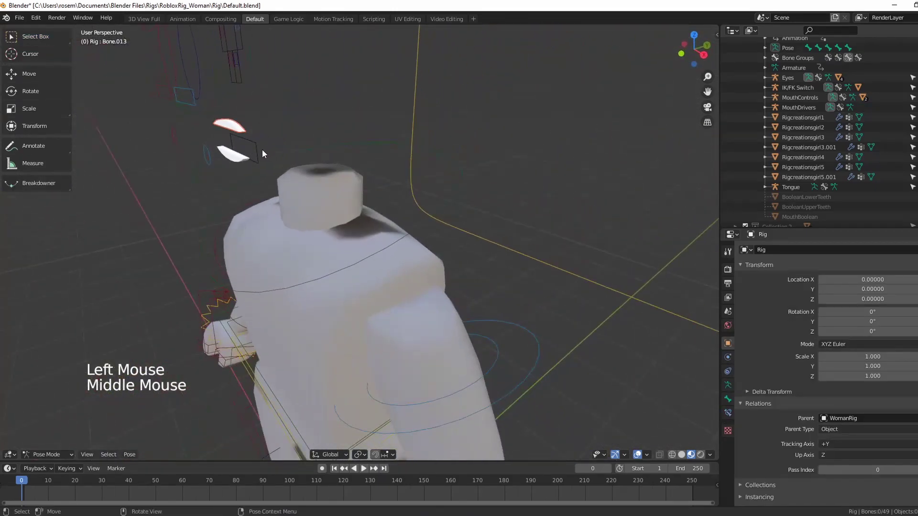
{"action": "left_click", "coordinate": [238, 160], "text": "shift"}
{"action": "left_click", "coordinate": [311, 118]}
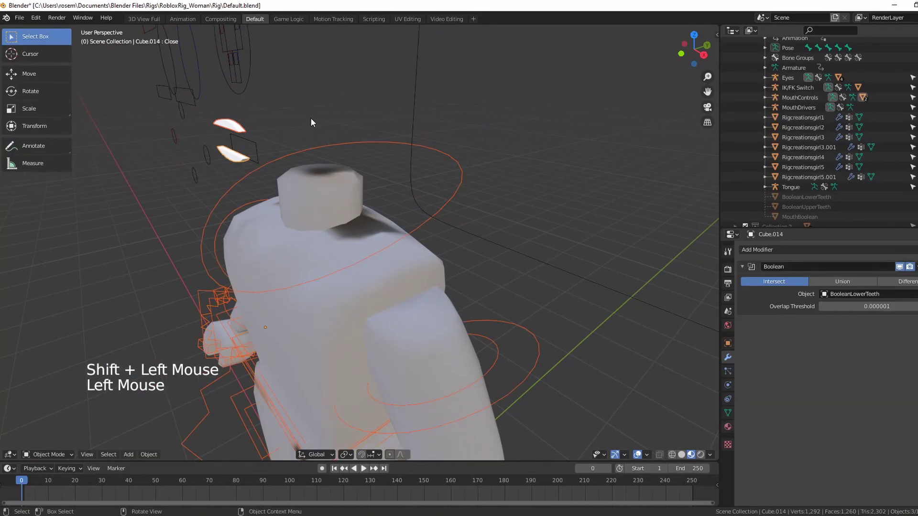
Step: Select both teeth cubes (Cube.013, Cube.014) and delete them, leaving a headless body
{"action": "scroll", "coordinate": [310, 117], "scroll_direction": "down", "scroll_amount": 1}
{"action": "middle_click_drag", "start_coordinate": [310, 117], "coordinate": [279, 158]}
{"action": "middle_click_drag", "start_coordinate": [279, 158], "coordinate": [385, 222]}
{"action": "scroll", "coordinate": [294, 193], "scroll_direction": "up", "scroll_amount": 2}
{"action": "scroll", "coordinate": [293, 193], "scroll_direction": "down", "scroll_amount": 2}
{"action": "scroll", "coordinate": [293, 193], "scroll_direction": "down", "scroll_amount": 1}
{"action": "scroll", "coordinate": [400, 217], "scroll_direction": "up", "scroll_amount": 1, "text": "shift"}
{"action": "scroll", "coordinate": [399, 217], "scroll_direction": "up", "scroll_amount": 3}
{"action": "left_click", "coordinate": [411, 216]}
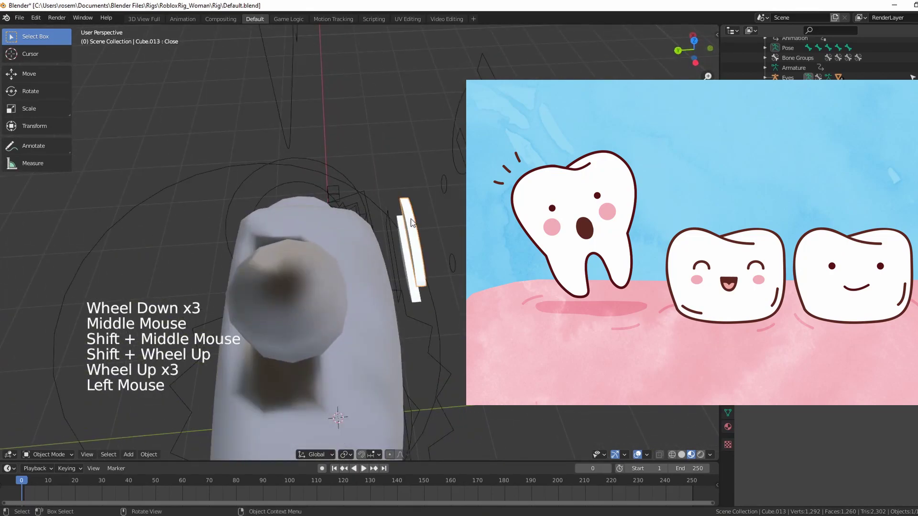
{"action": "left_click", "coordinate": [405, 247], "text": "shift"}
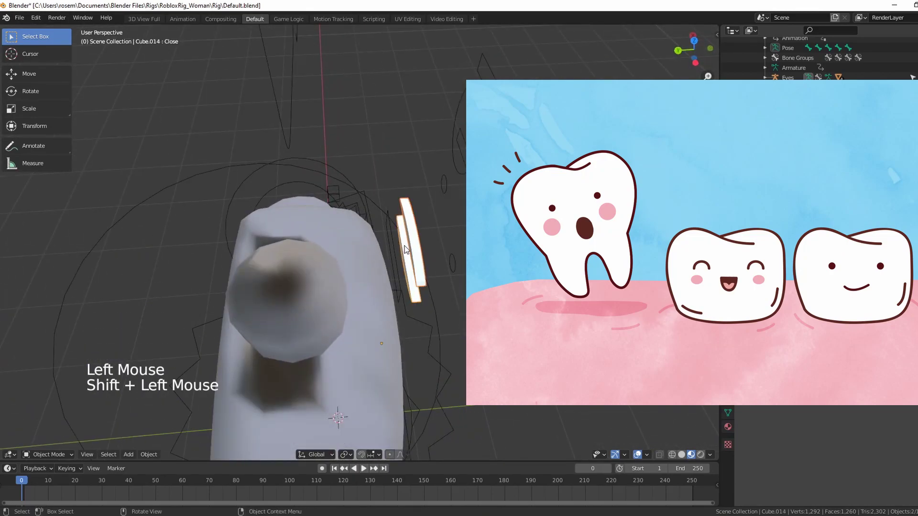
{"action": "key", "text": "Delete"}
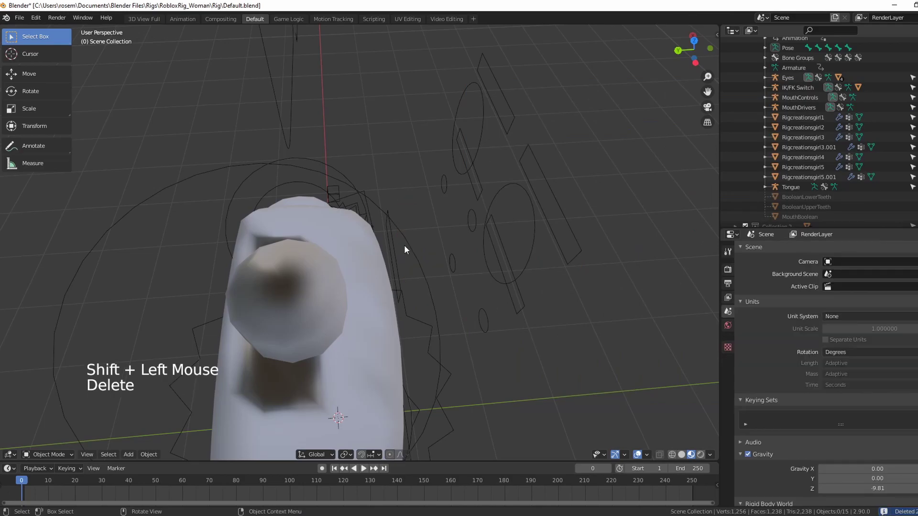
{"action": "scroll", "coordinate": [404, 246], "scroll_direction": "down", "scroll_amount": 1}
{"action": "middle_click_drag", "start_coordinate": [404, 246], "coordinate": [307, 216]}
{"action": "scroll", "coordinate": [320, 221], "scroll_direction": "up", "scroll_amount": 1}
{"action": "scroll", "coordinate": [308, 216], "scroll_direction": "down", "scroll_amount": 6}
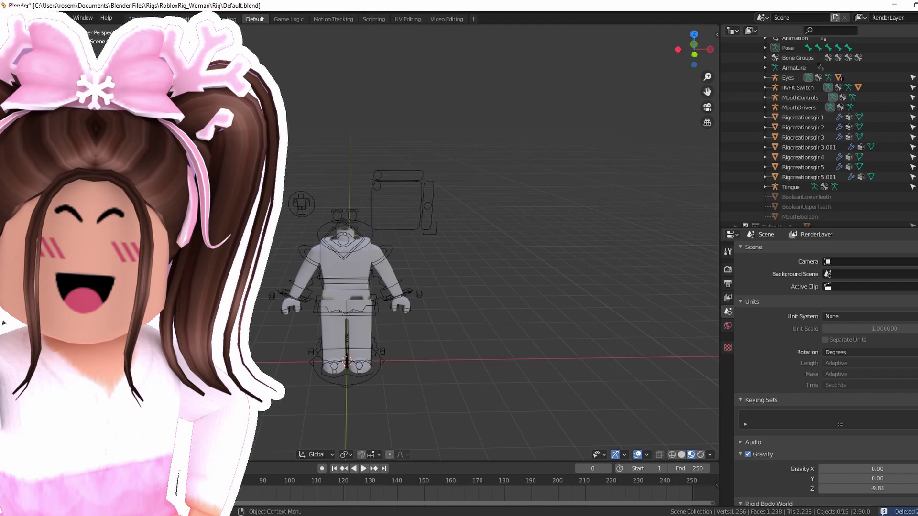
{"action": "scroll", "coordinate": [341, 310], "scroll_direction": "up", "scroll_amount": 2}
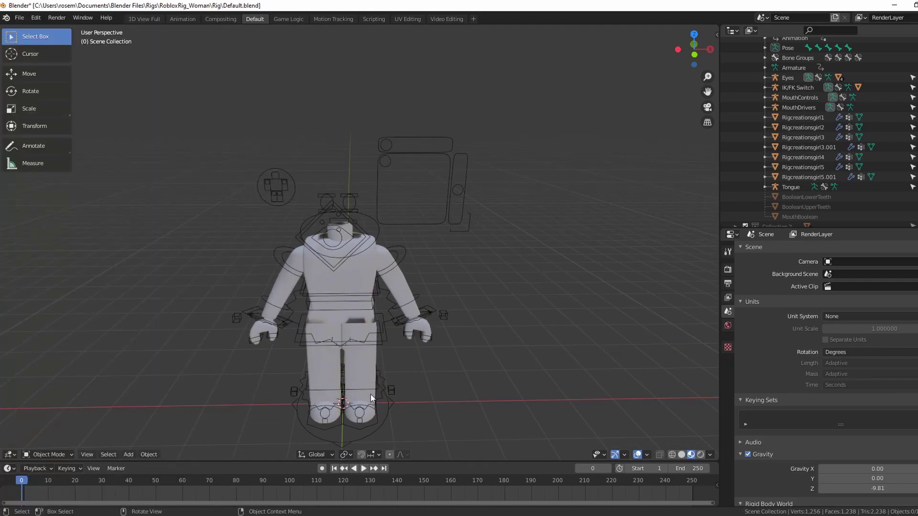
Step: Select the right arm mesh and show its Rigcreationsgirl1Mtl material in the Shader Editor, framing the Texture node
{"action": "left_click", "coordinate": [398, 287]}
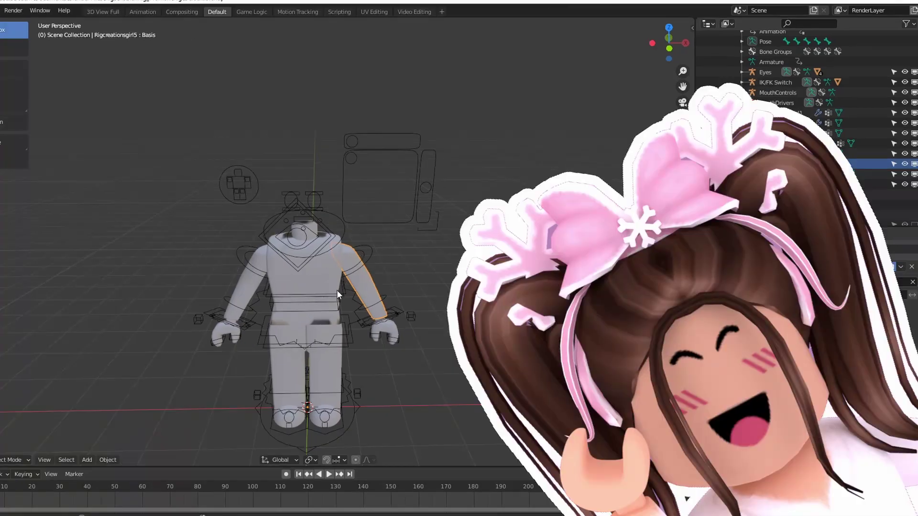
{"action": "left_click", "coordinate": [710, 25]}
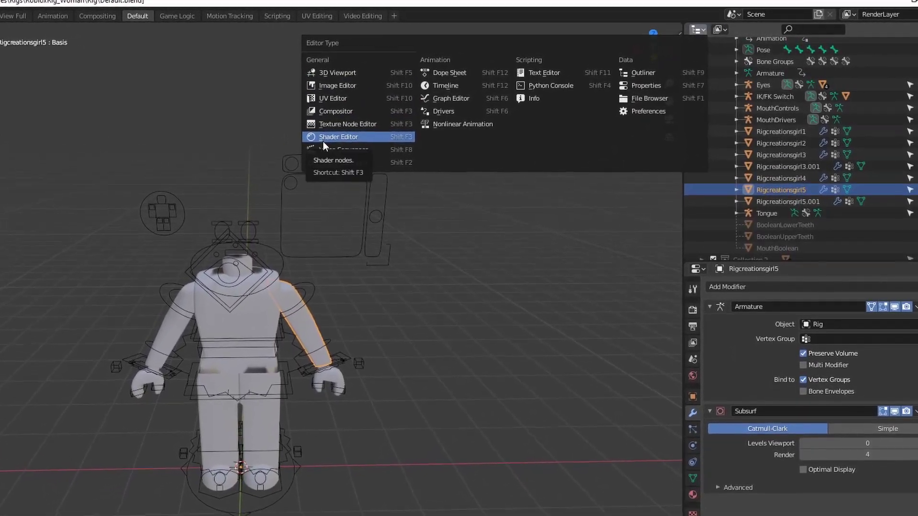
{"action": "left_click", "coordinate": [328, 137]}
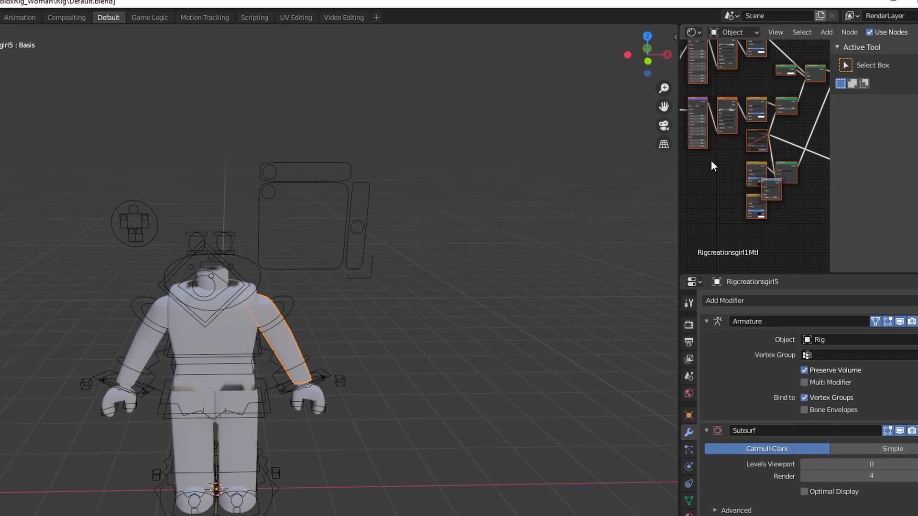
{"action": "scroll", "coordinate": [721, 124], "scroll_direction": "down", "scroll_amount": 4}
{"action": "scroll", "coordinate": [707, 143], "scroll_direction": "down", "scroll_amount": 3}
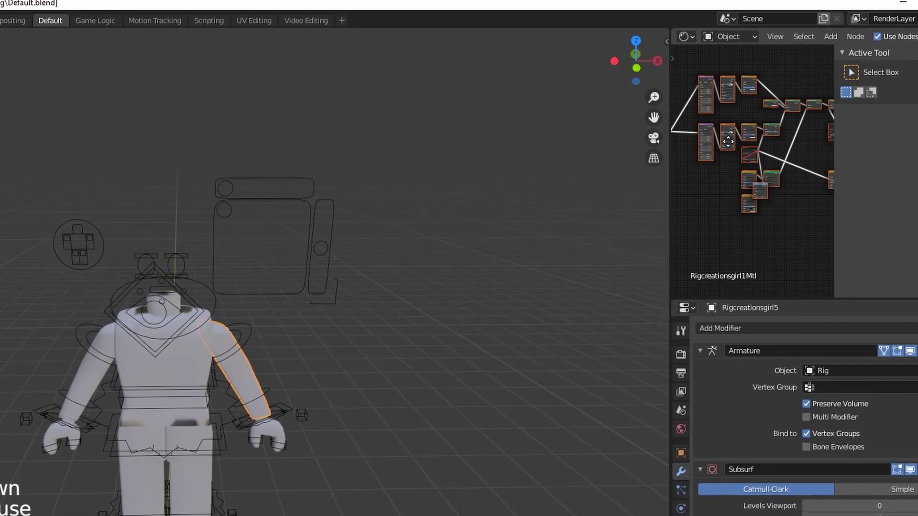
{"action": "scroll", "coordinate": [729, 212], "scroll_direction": "up", "scroll_amount": 5}
{"action": "scroll", "coordinate": [727, 220], "scroll_direction": "up", "scroll_amount": 5}
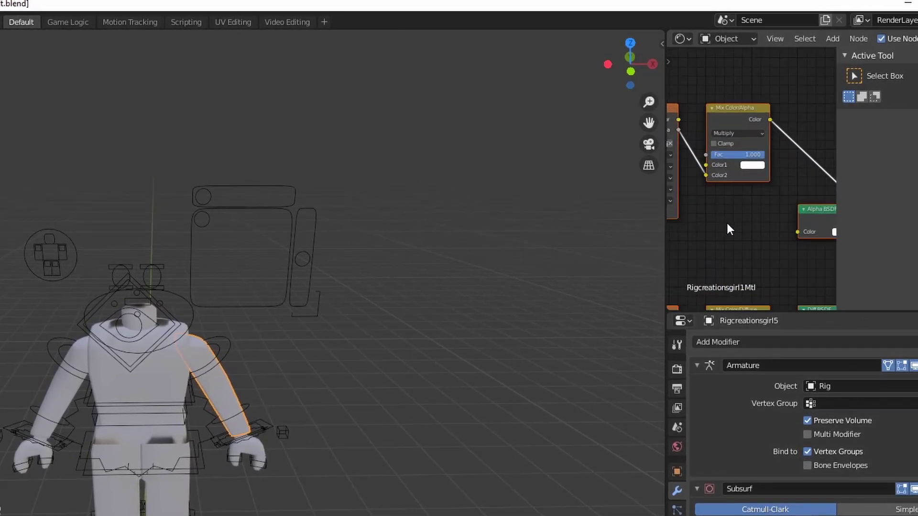
{"action": "scroll", "coordinate": [722, 233], "scroll_direction": "down", "scroll_amount": 5}
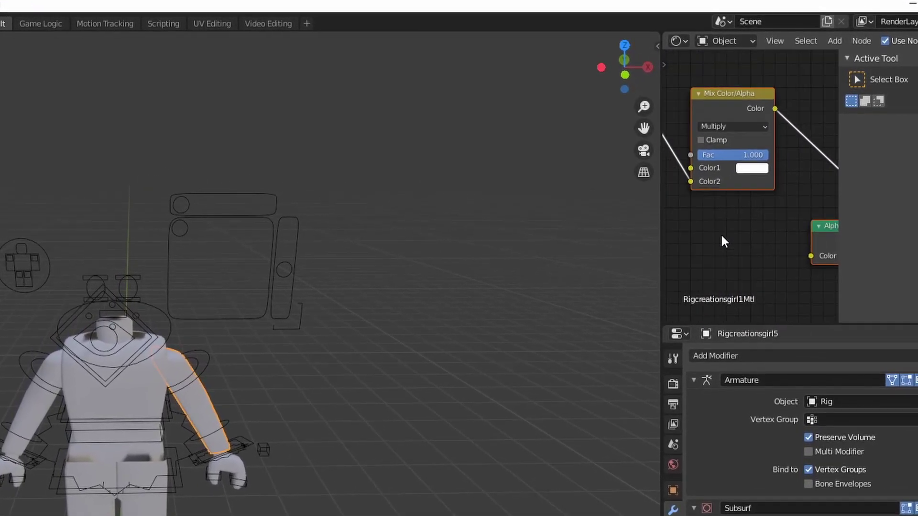
{"action": "middle_click_drag", "start_coordinate": [773, 243], "coordinate": [805, 258]}
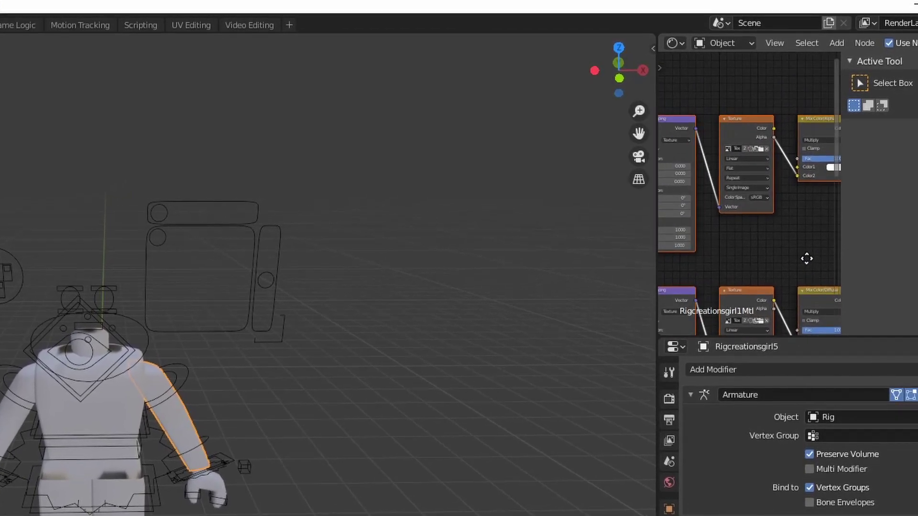
{"action": "scroll", "coordinate": [796, 249], "scroll_direction": "up", "scroll_amount": 3}
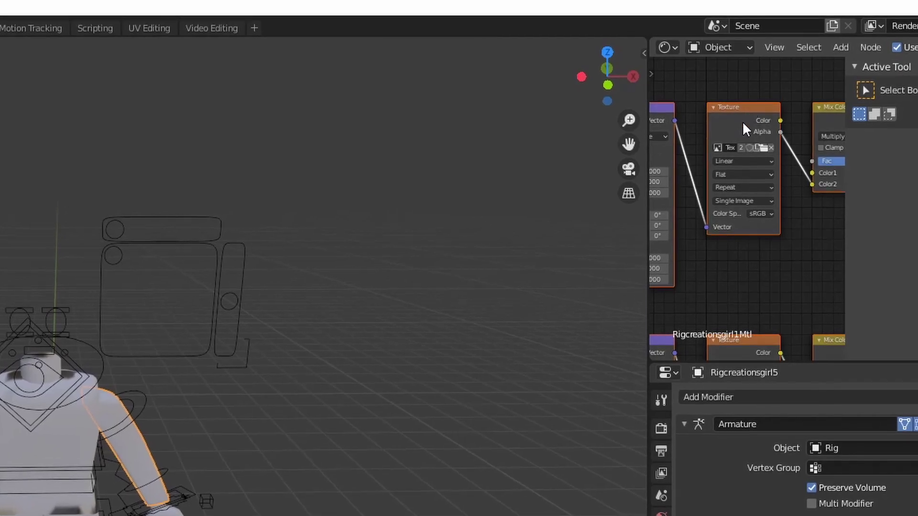
{"action": "middle_click_drag", "start_coordinate": [760, 276], "coordinate": [760, 119]}
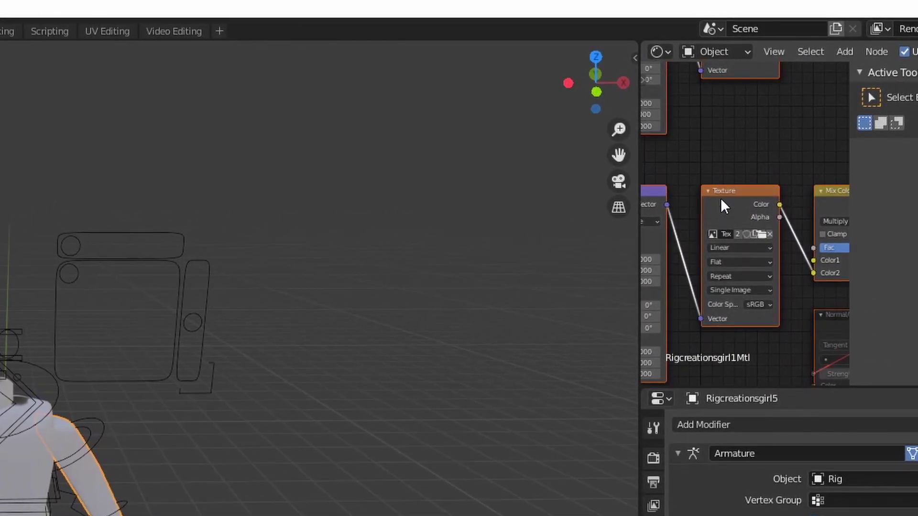
Step: Load Gfxrose1Tex.png from the GFXRose folder into the body's Texture node
{"action": "left_click", "coordinate": [762, 239]}
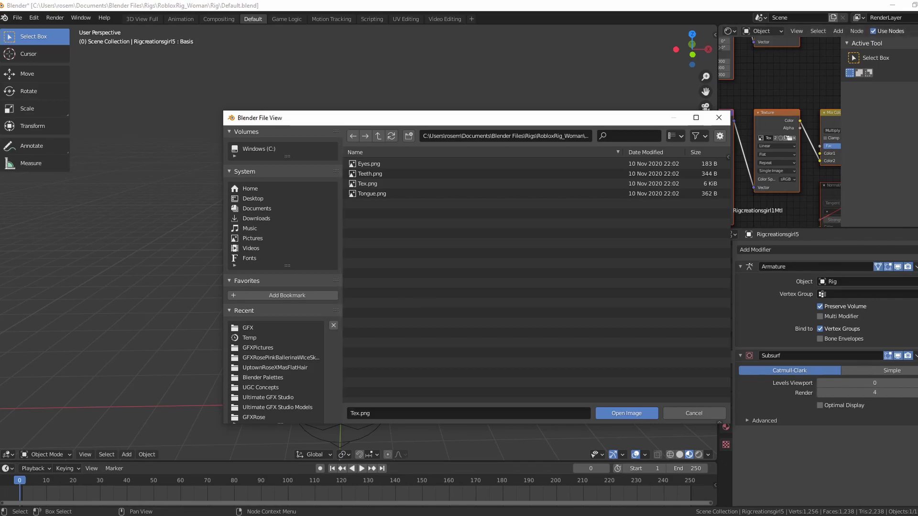
{"action": "left_click", "coordinate": [254, 416]}
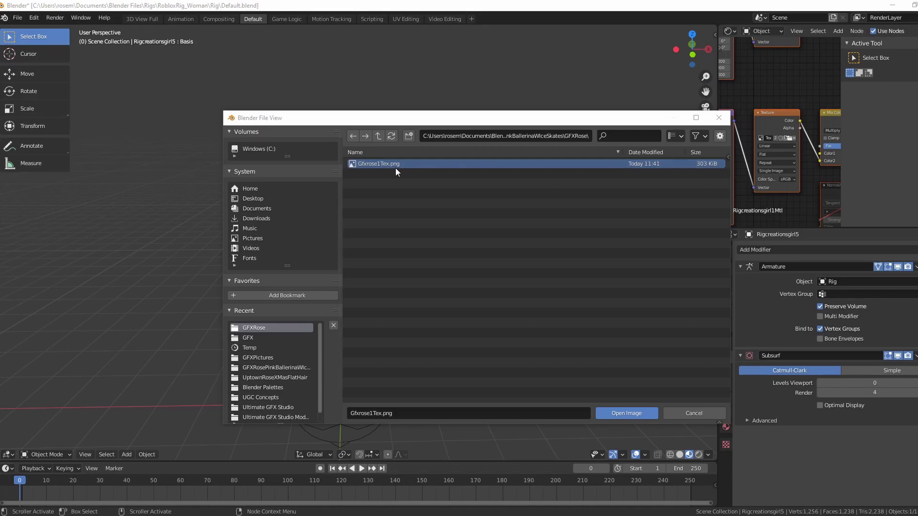
{"action": "left_click", "coordinate": [630, 409]}
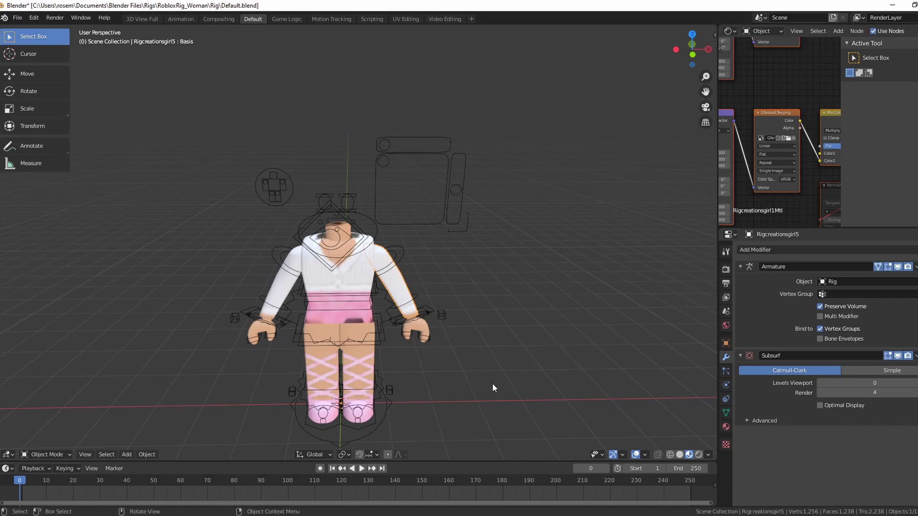
{"action": "scroll", "coordinate": [505, 384], "scroll_direction": "down", "scroll_amount": 1}
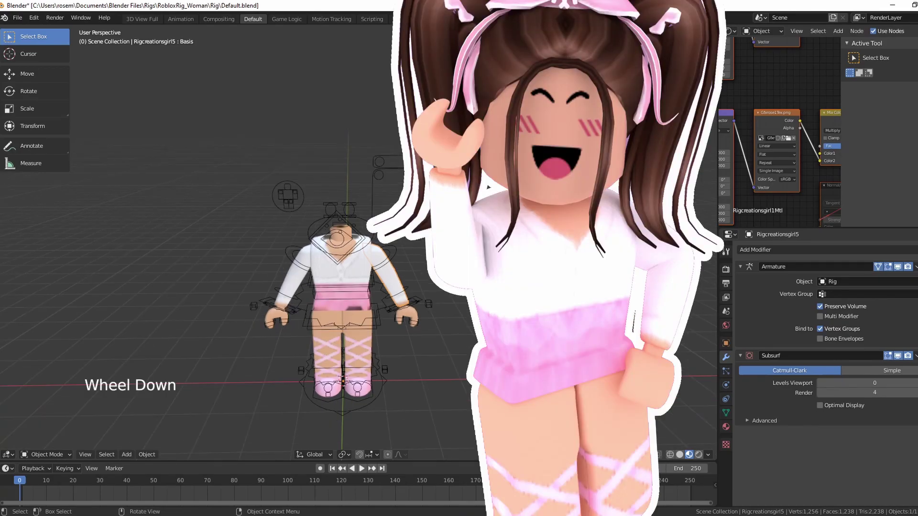
{"action": "scroll", "coordinate": [488, 187], "scroll_direction": "down", "scroll_amount": 1}
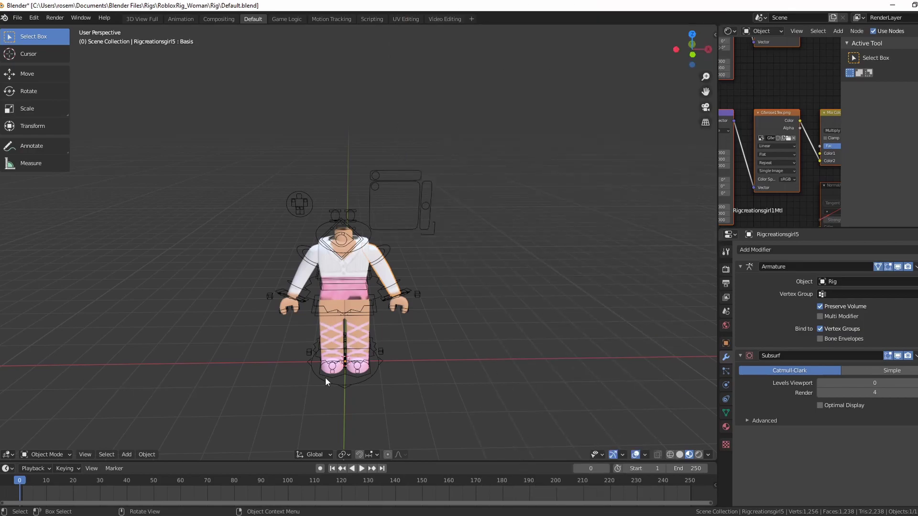
Step: Import GFXRoseBallerina.obj as a Wavefront OBJ with Split by Group enabled
{"action": "left_click", "coordinate": [18, 17]}
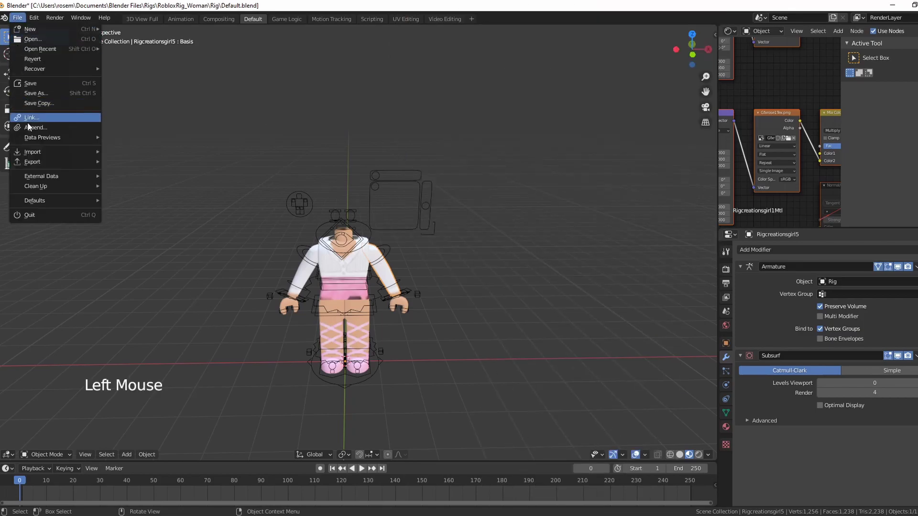
{"action": "mouse_move", "coordinate": [71, 151]}
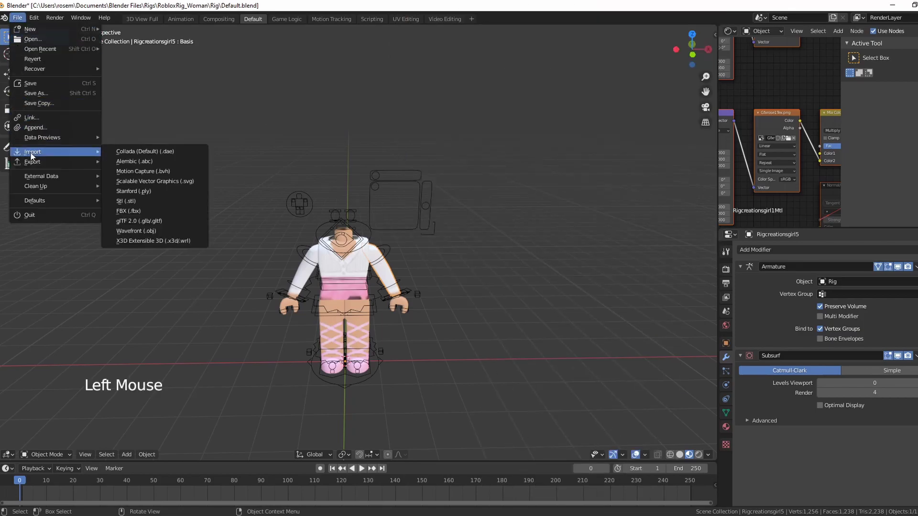
{"action": "left_click", "coordinate": [142, 230]}
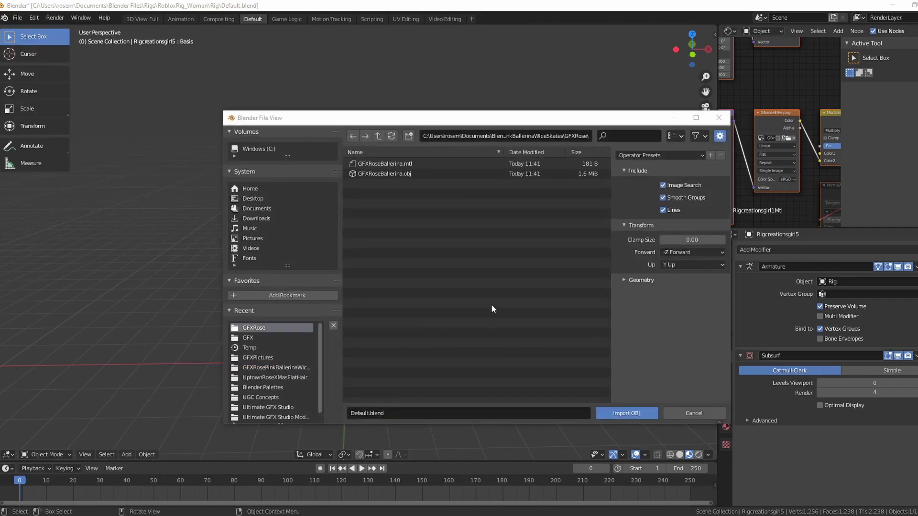
{"action": "left_click", "coordinate": [371, 173]}
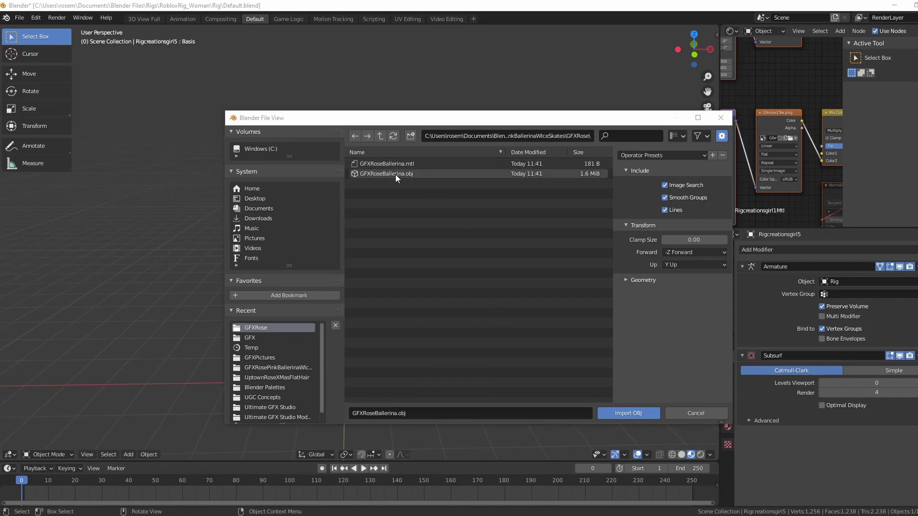
{"action": "left_click", "coordinate": [395, 174]}
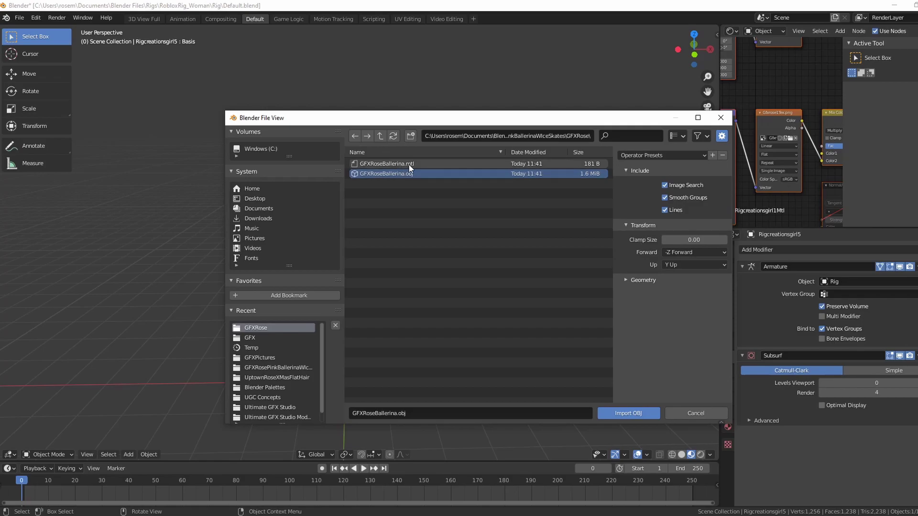
{"action": "left_click", "coordinate": [641, 281]}
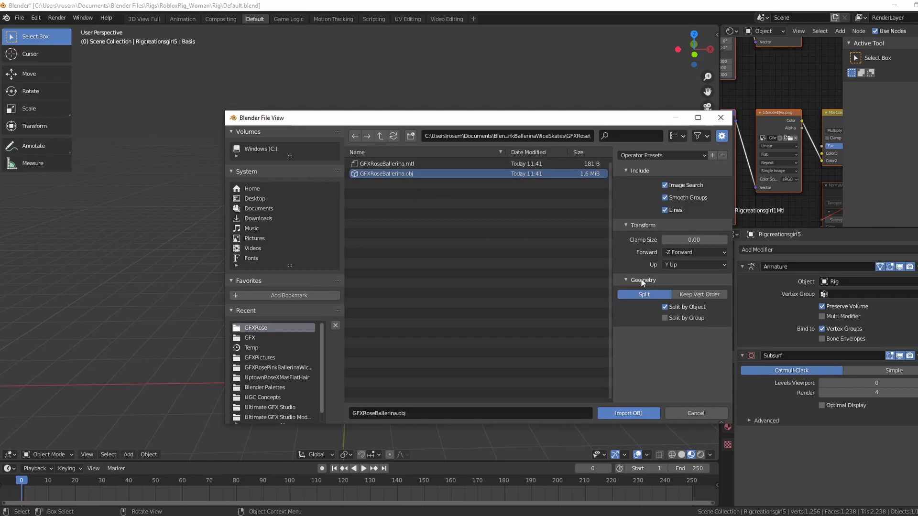
{"action": "left_click", "coordinate": [665, 318]}
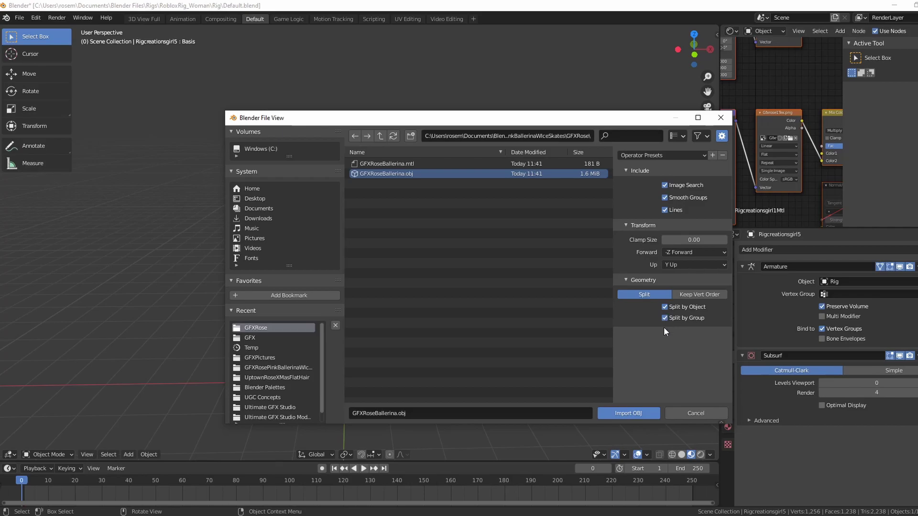
{"action": "left_click", "coordinate": [624, 413]}
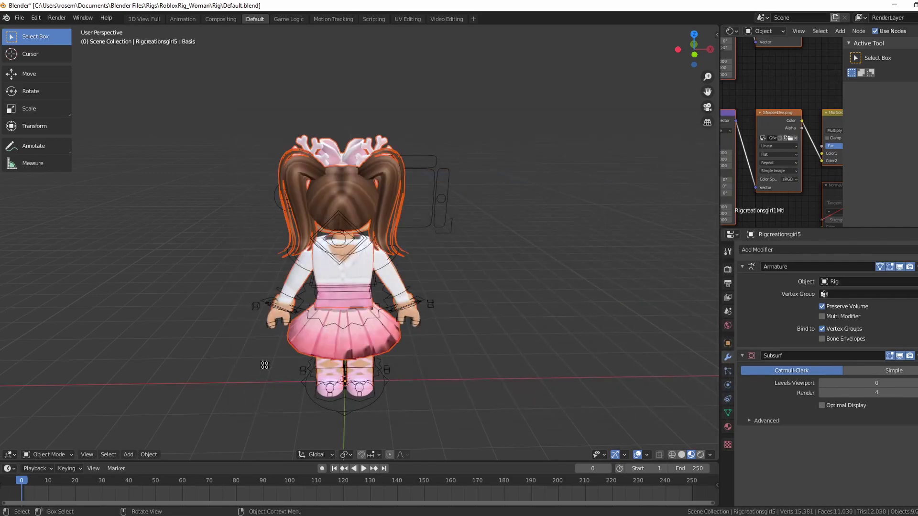
Step: Rotate the imported avatar exactly -180° around the Z axis so it faces forward
{"action": "key", "text": "r"}
{"action": "key", "text": "z"}
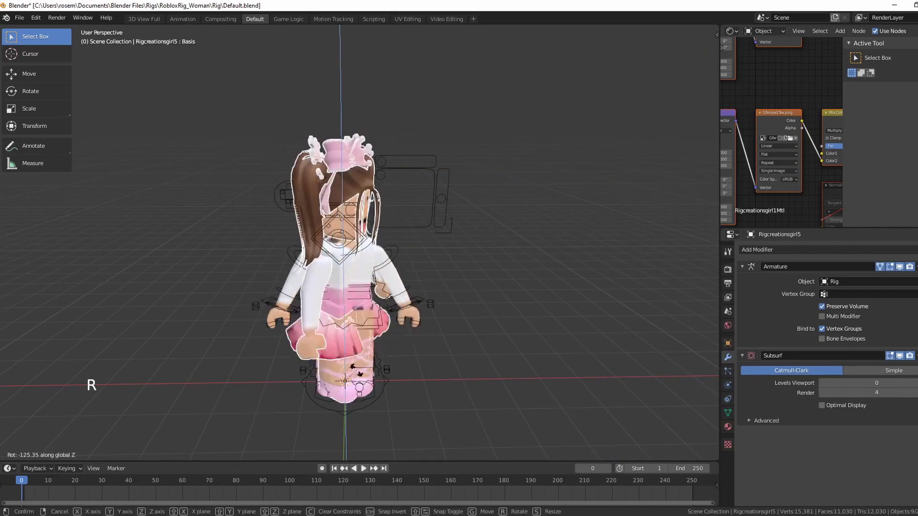
{"action": "left_click", "coordinate": [388, 390]}
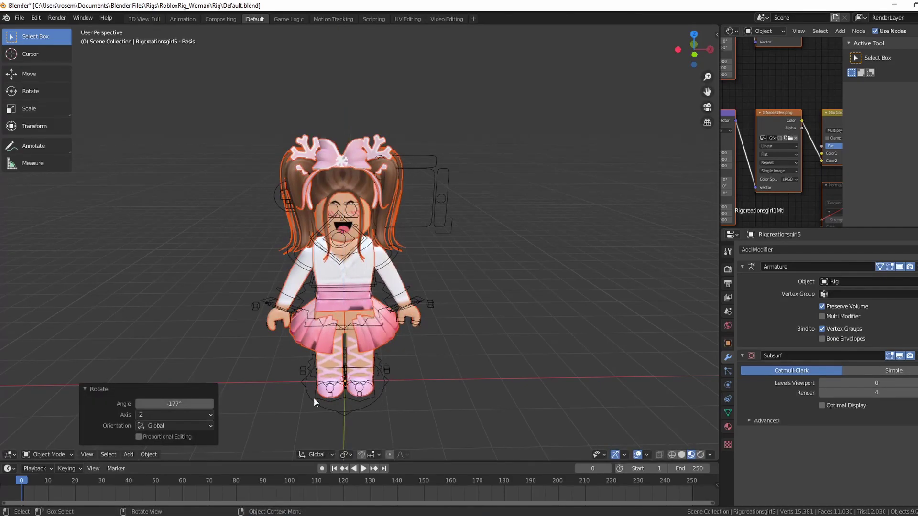
{"action": "left_click", "coordinate": [172, 402]}
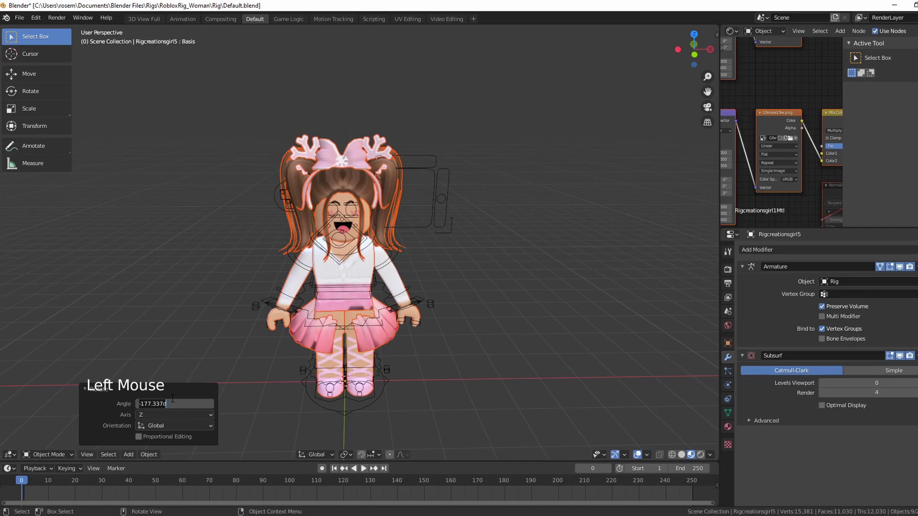
{"action": "key", "text": "ctrl+a"}
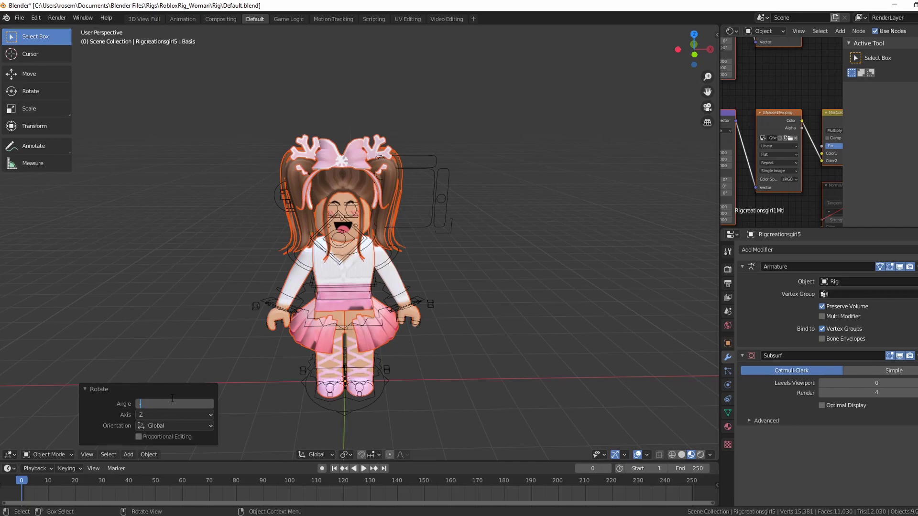
{"action": "type", "text": "-180"}
{"action": "key", "text": "Return"}
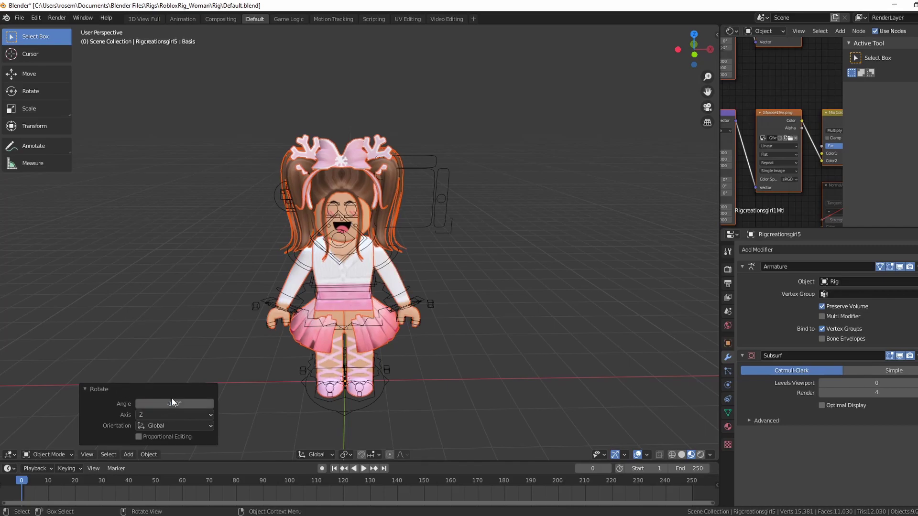
Step: Move the avatar about -3.64 along X so it stands beside the rig
{"action": "scroll", "coordinate": [369, 365], "scroll_direction": "down", "scroll_amount": 1}
{"action": "scroll", "coordinate": [369, 369], "scroll_direction": "up", "scroll_amount": 2}
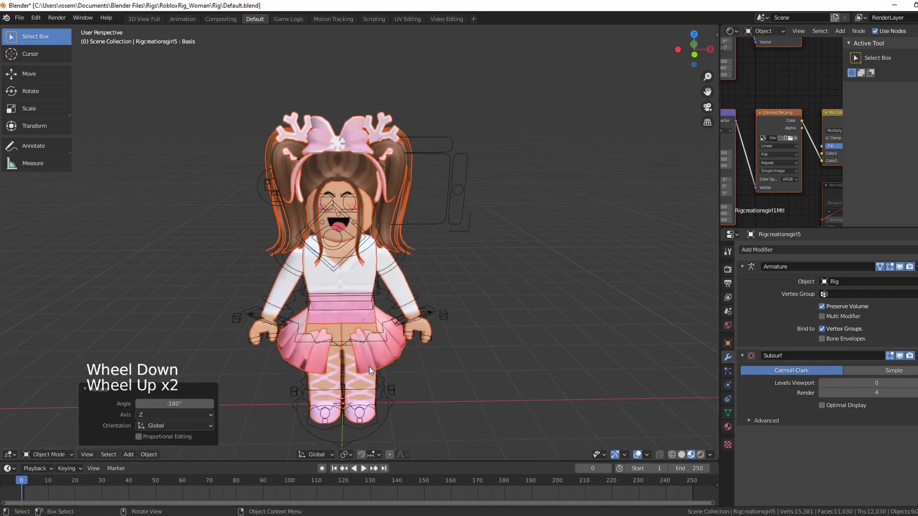
{"action": "scroll", "coordinate": [369, 367], "scroll_direction": "down", "scroll_amount": 2}
{"action": "left_click", "coordinate": [29, 73]}
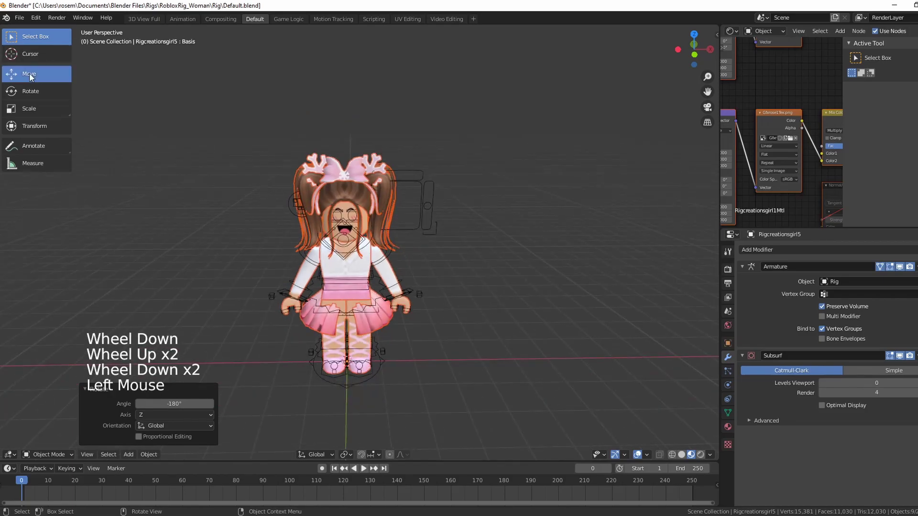
{"action": "left_click_drag", "start_coordinate": [384, 366], "coordinate": [272, 348]}
{"action": "scroll", "coordinate": [267, 351], "scroll_direction": "down", "scroll_amount": 1}
{"action": "left_click", "coordinate": [142, 287]}
{"action": "middle_click_drag", "start_coordinate": [142, 288], "coordinate": [185, 313]}
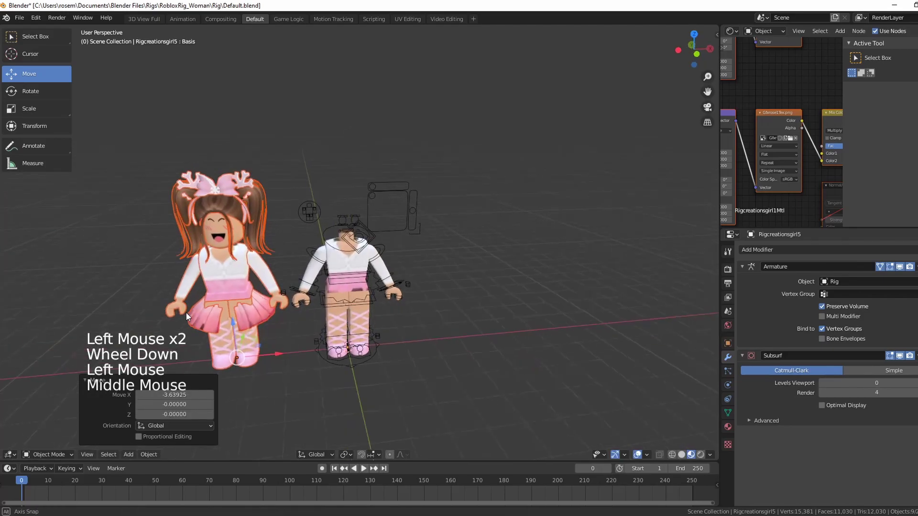
{"action": "scroll", "coordinate": [134, 225], "scroll_direction": "up", "scroll_amount": 2}
{"action": "scroll", "coordinate": [195, 284], "scroll_direction": "down", "scroll_amount": 2}
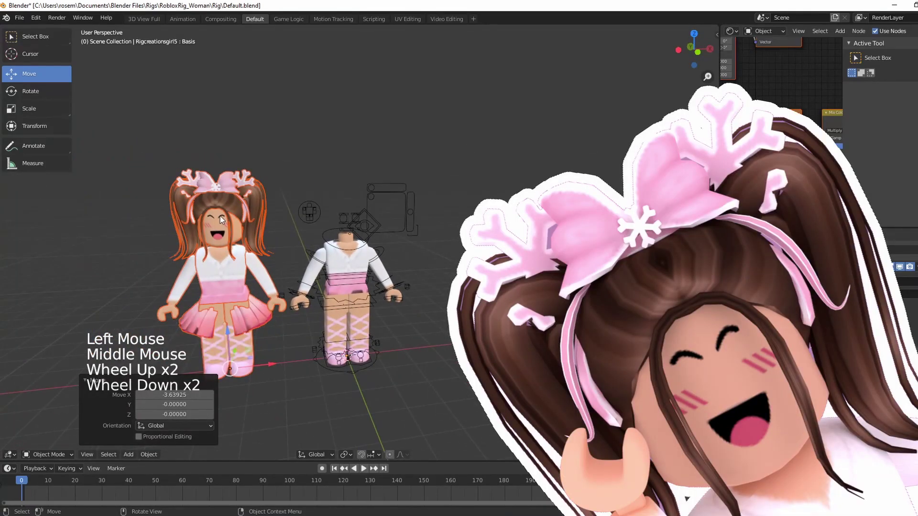
Step: Delete the avatar's torso, limbs and skirt
{"action": "left_click", "coordinate": [231, 284]}
{"action": "left_click", "coordinate": [266, 274], "text": "shift"}
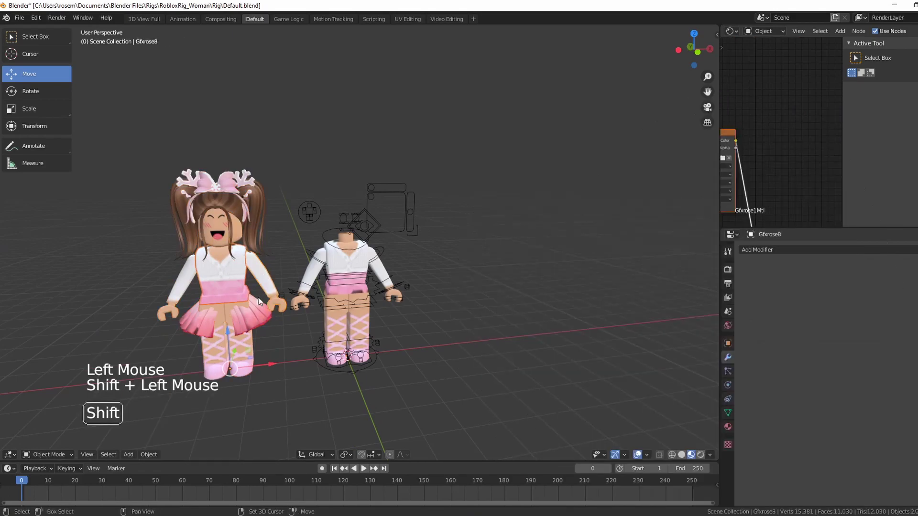
{"action": "left_click", "coordinate": [184, 277], "text": "shift"}
{"action": "left_click", "coordinate": [234, 347], "text": "shift"}
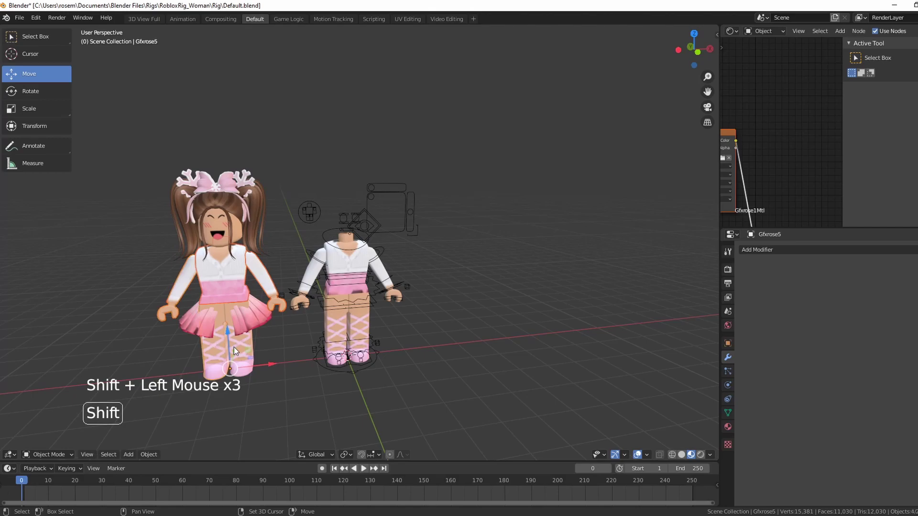
{"action": "left_click", "coordinate": [245, 338], "text": "shift"}
{"action": "left_click", "coordinate": [251, 314], "text": "shift"}
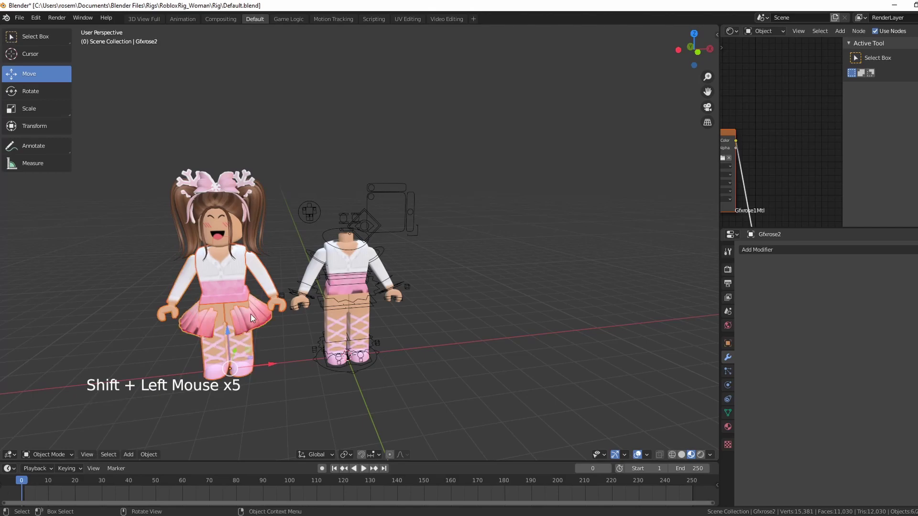
{"action": "key", "text": "Delete"}
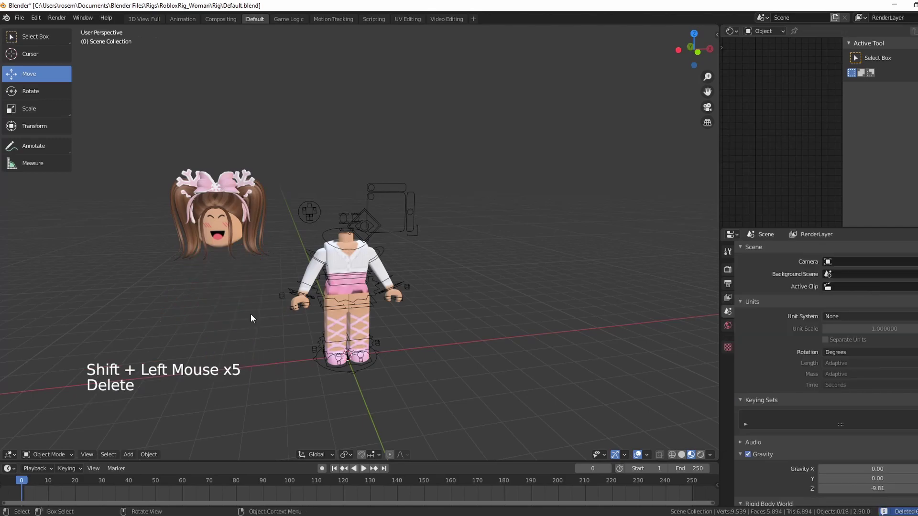
Step: Select the remaining face and hair together
{"action": "scroll", "coordinate": [204, 237], "scroll_direction": "up", "scroll_amount": 1}
{"action": "left_click", "coordinate": [185, 236]}
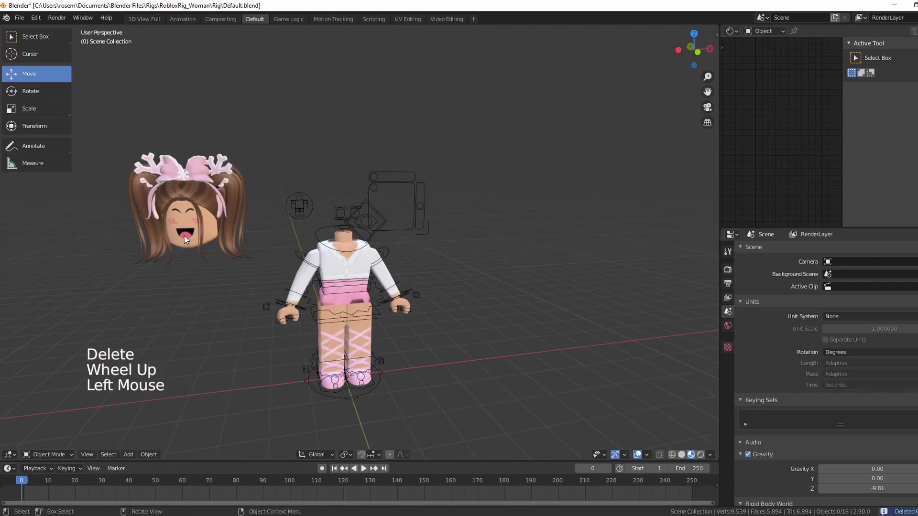
{"action": "left_click", "coordinate": [203, 189], "text": "shift"}
{"action": "left_click", "coordinate": [190, 171], "text": "shift"}
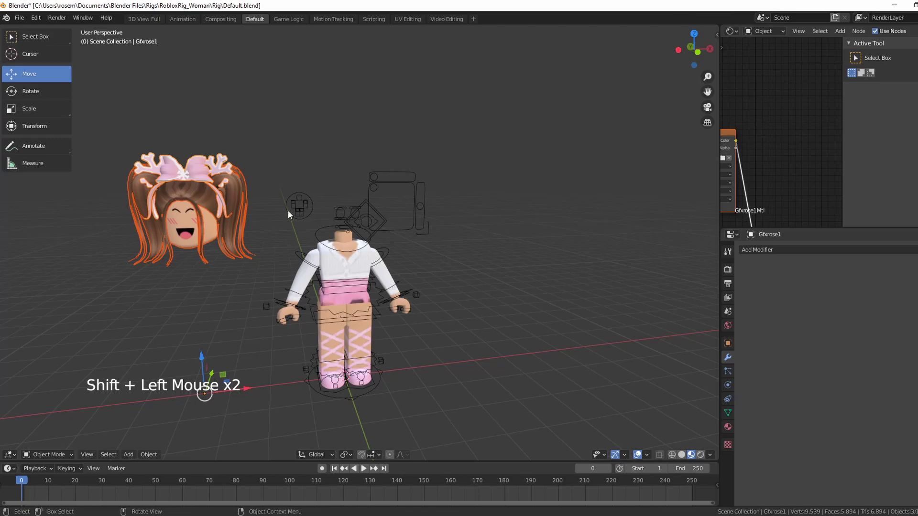
Step: Move the head and hair along X onto the rig's headless body
{"action": "left_click_drag", "start_coordinate": [247, 388], "coordinate": [391, 370]}
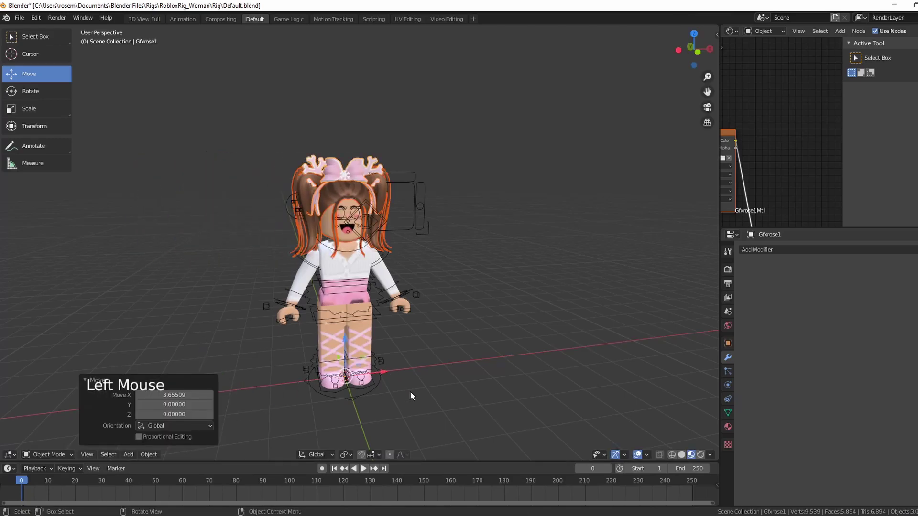
{"action": "middle_click_drag", "start_coordinate": [410, 391], "coordinate": [391, 411]}
{"action": "scroll", "coordinate": [378, 400], "scroll_direction": "up", "scroll_amount": 3}
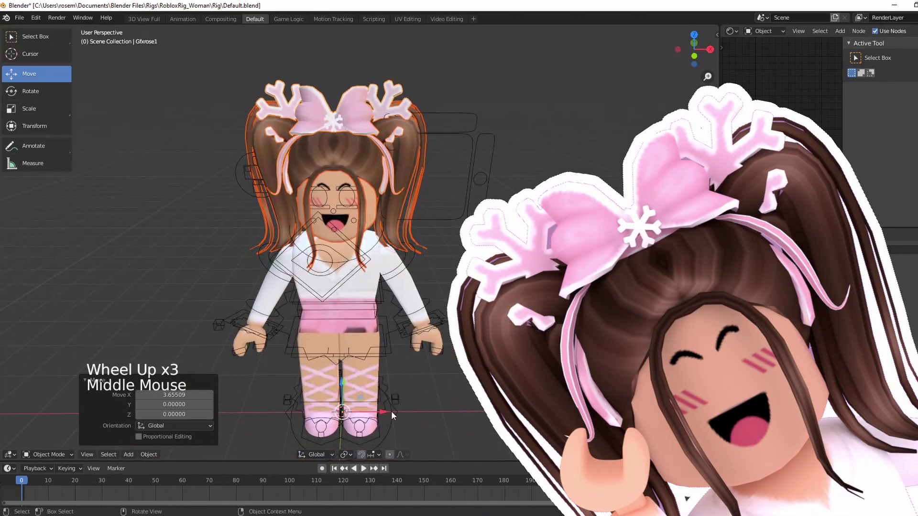
{"action": "scroll", "coordinate": [385, 406], "scroll_direction": "down", "scroll_amount": 1}
Step: Fine-tune the head's alignment with a small X nudge and 0.01111 up on Z
{"action": "left_click_drag", "start_coordinate": [382, 389], "coordinate": [379, 390]}
{"action": "scroll", "coordinate": [438, 365], "scroll_direction": "down", "scroll_amount": 1}
{"action": "mouse_move", "coordinate": [437, 364]}
{"action": "middle_mouse_down"}
{"action": "mouse_move", "coordinate": [442, 335]}
{"action": "mouse_move", "coordinate": [437, 352]}
{"action": "middle_mouse_up"}
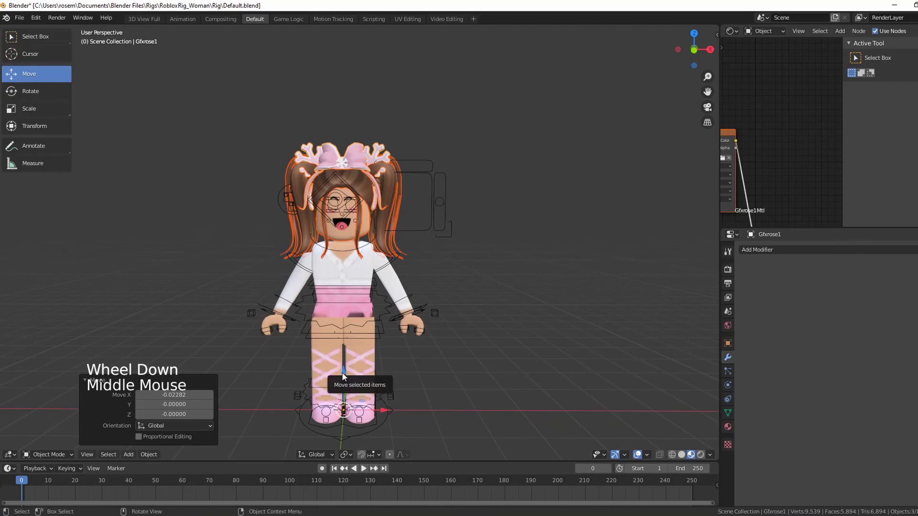
{"action": "left_click_drag", "start_coordinate": [343, 372], "coordinate": [341, 374]}
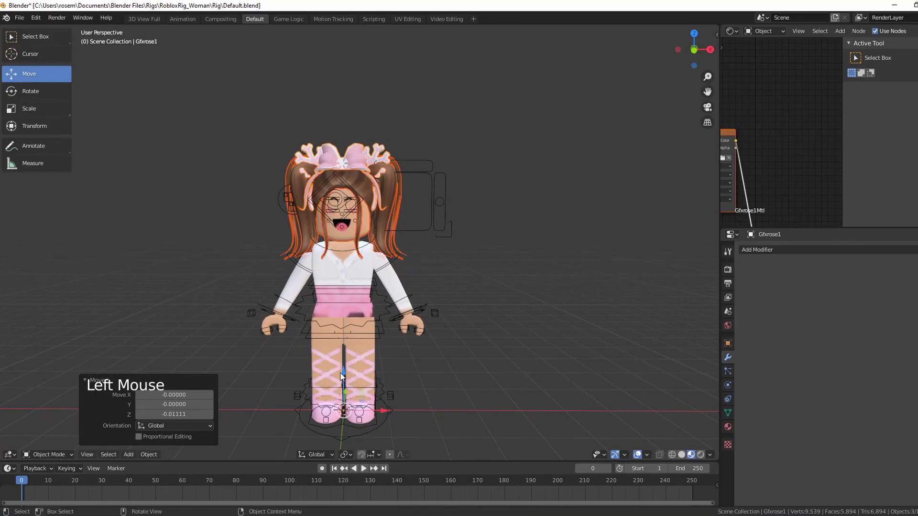
{"action": "middle_click_drag", "start_coordinate": [461, 373], "coordinate": [467, 387]}
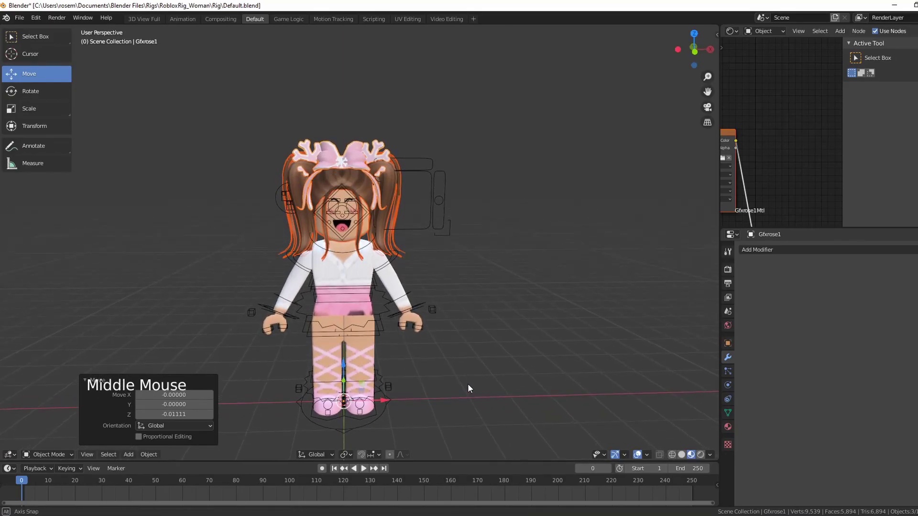
{"action": "scroll", "coordinate": [467, 385], "scroll_direction": "up", "scroll_amount": 1}
{"action": "left_click", "coordinate": [513, 260]}
{"action": "scroll", "coordinate": [512, 261], "scroll_direction": "up", "scroll_amount": 1}
{"action": "scroll", "coordinate": [512, 261], "scroll_direction": "down", "scroll_amount": 1}
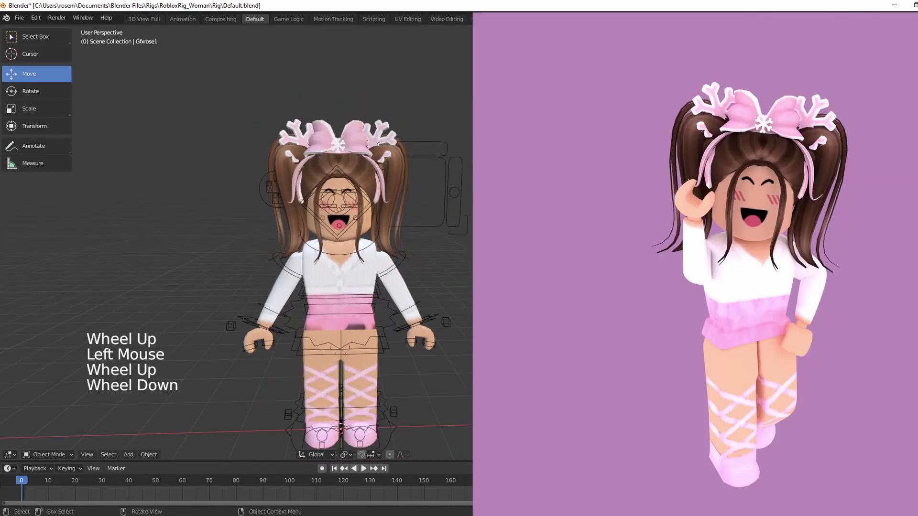
{"action": "scroll", "coordinate": [342, 285], "scroll_direction": "down", "scroll_amount": 2}
{"action": "scroll", "coordinate": [343, 285], "scroll_direction": "up", "scroll_amount": 2}
{"action": "scroll", "coordinate": [343, 285], "scroll_direction": "down", "scroll_amount": 2}
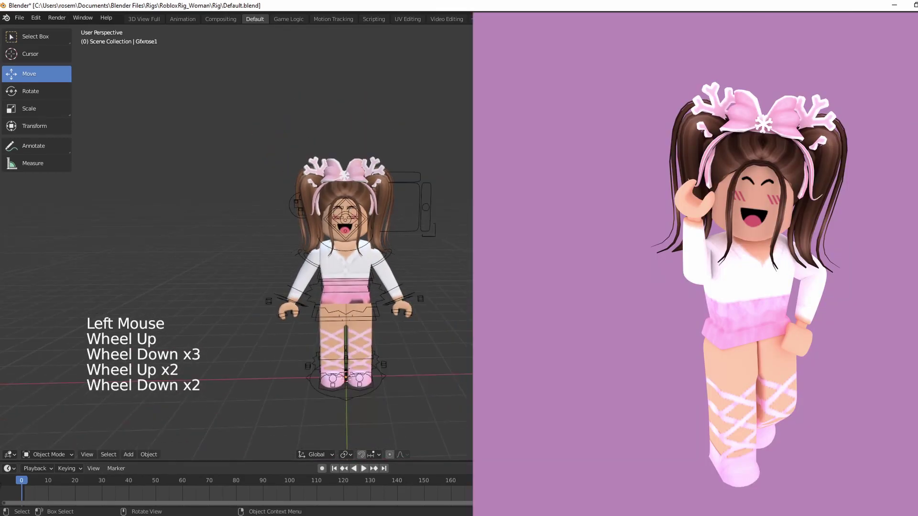